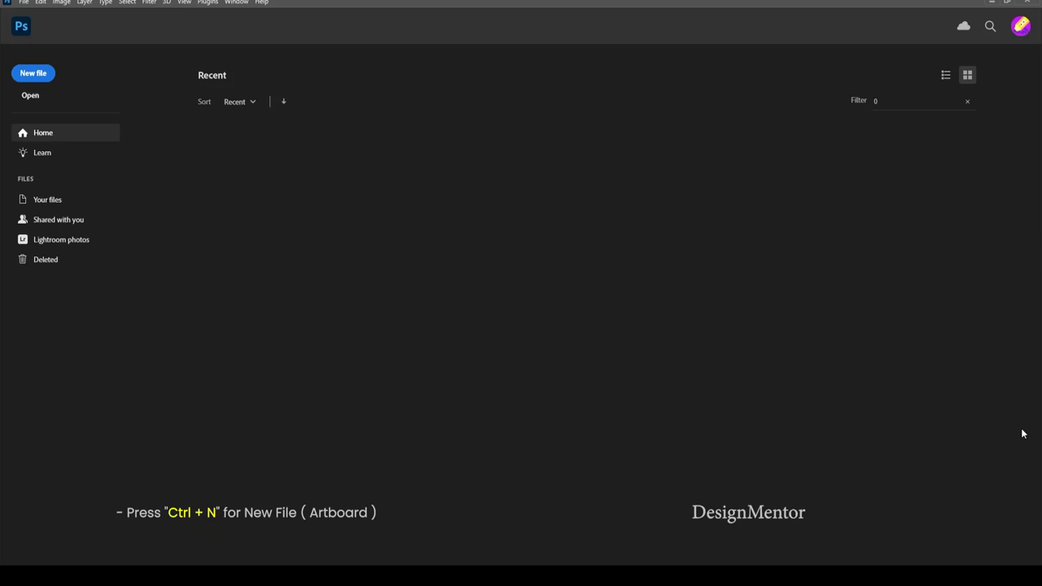
# - Create a new blank white 1920 x 1080 px document
pyautogui.hotkey('ctrl', 'n')
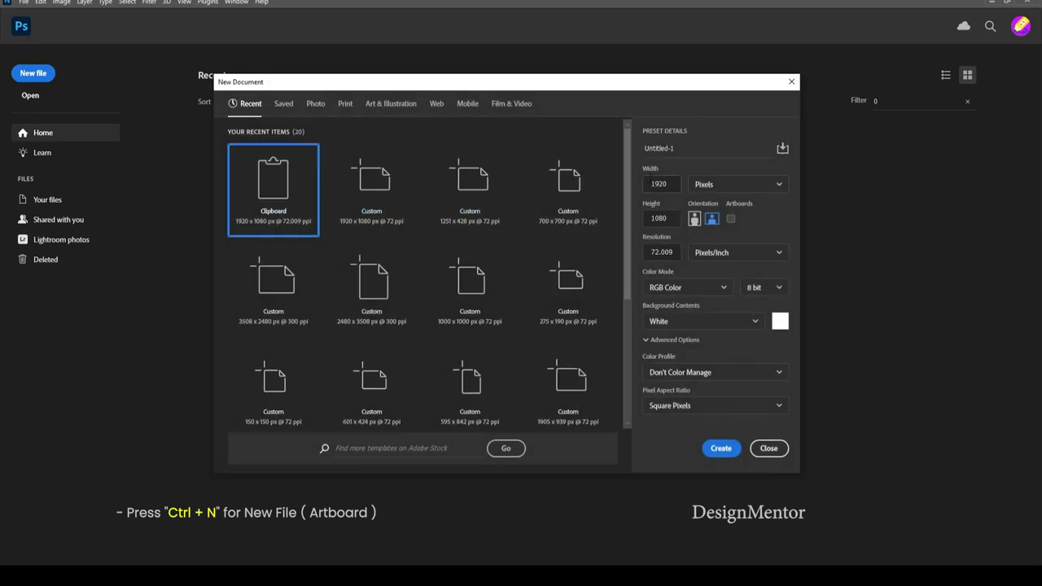
pyautogui.click(664, 184)
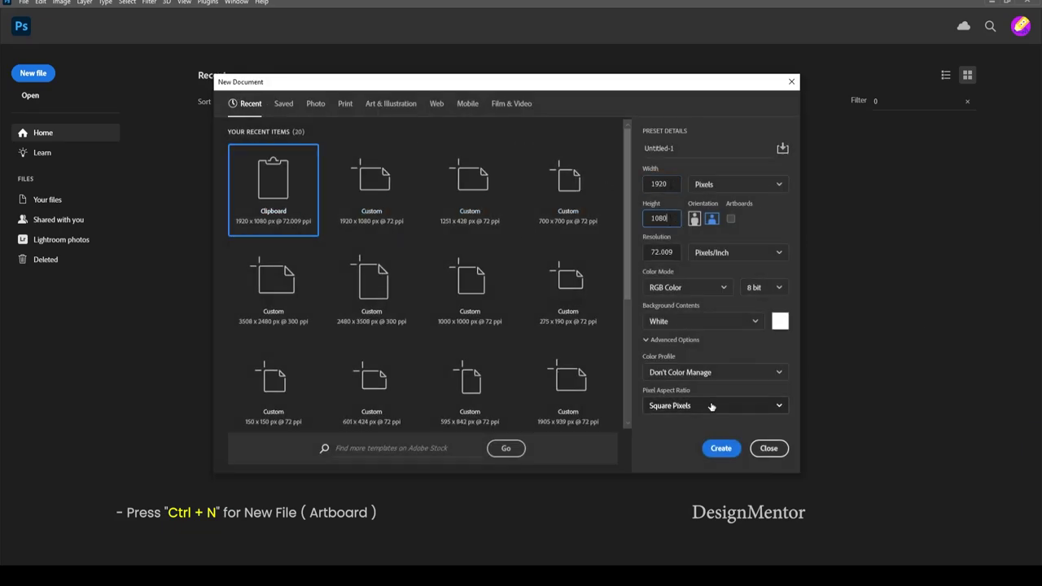
pyautogui.click(719, 448)
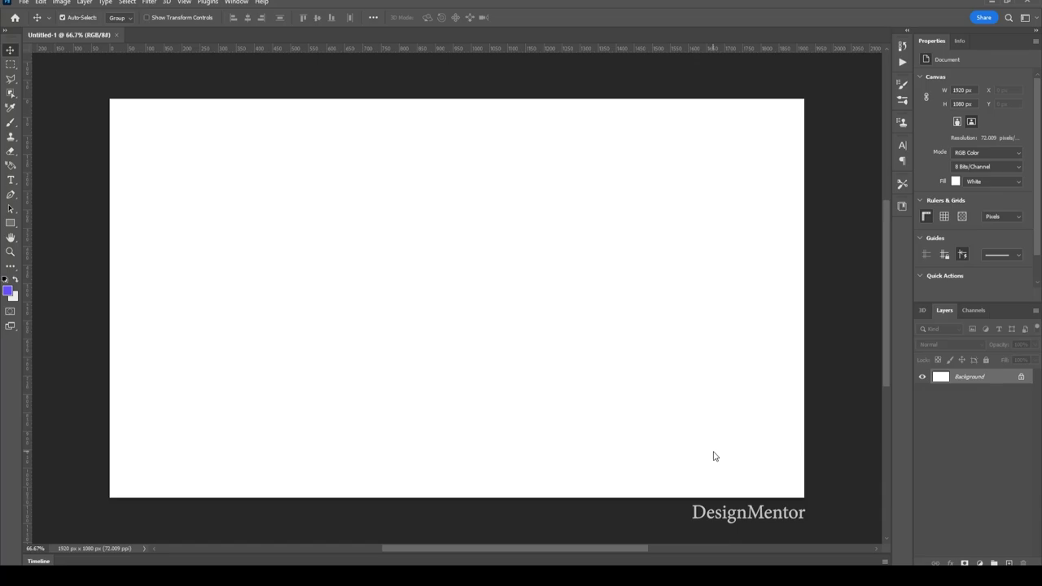
# - Draw a purple 1100 x 400 px rectangle with the Rectangle tool
pyautogui.click(8, 291)
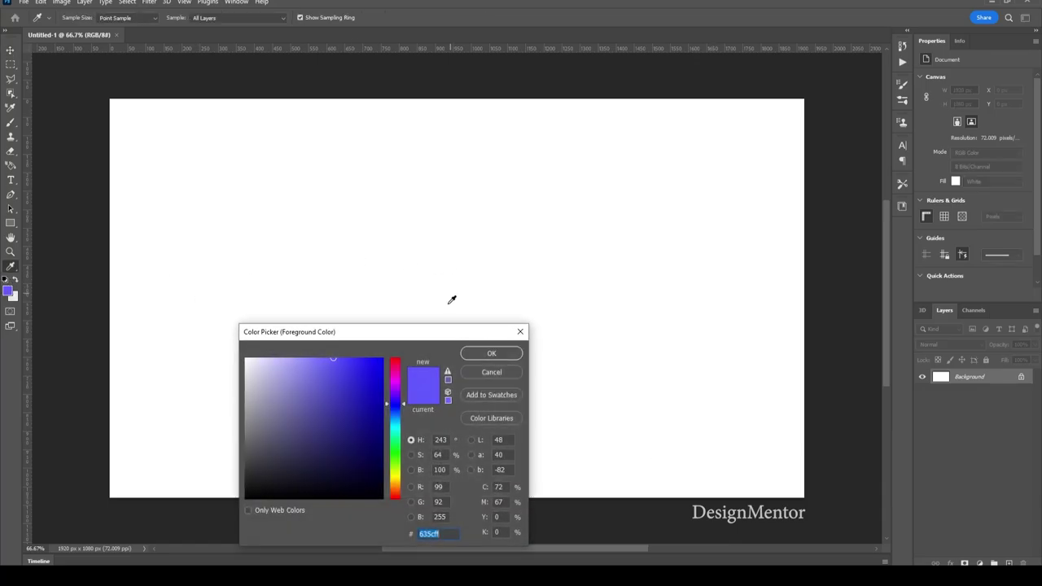
pyautogui.click(477, 356)
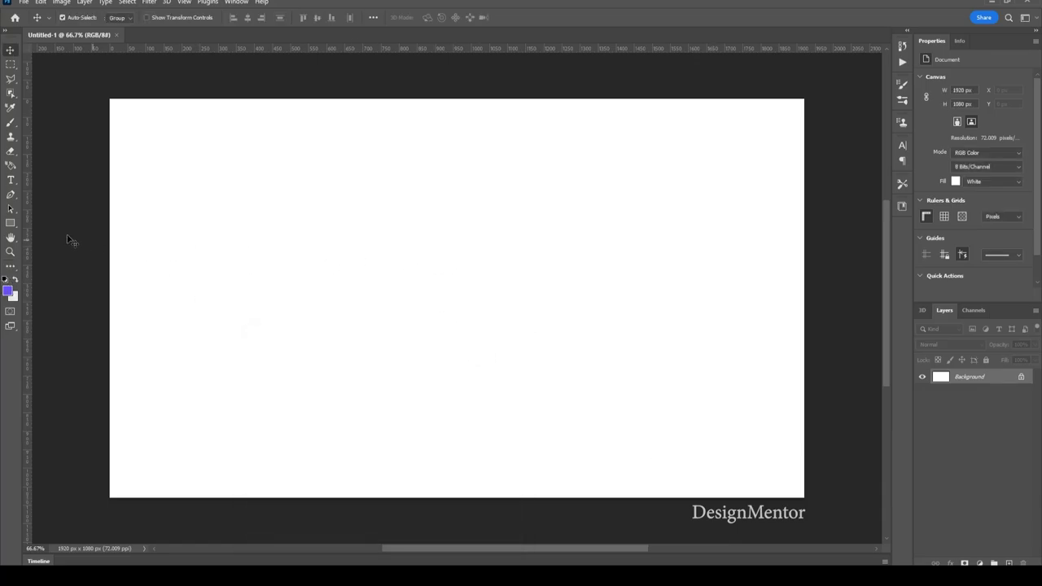
pyautogui.click(11, 222)
pyautogui.rightClick(11, 222)
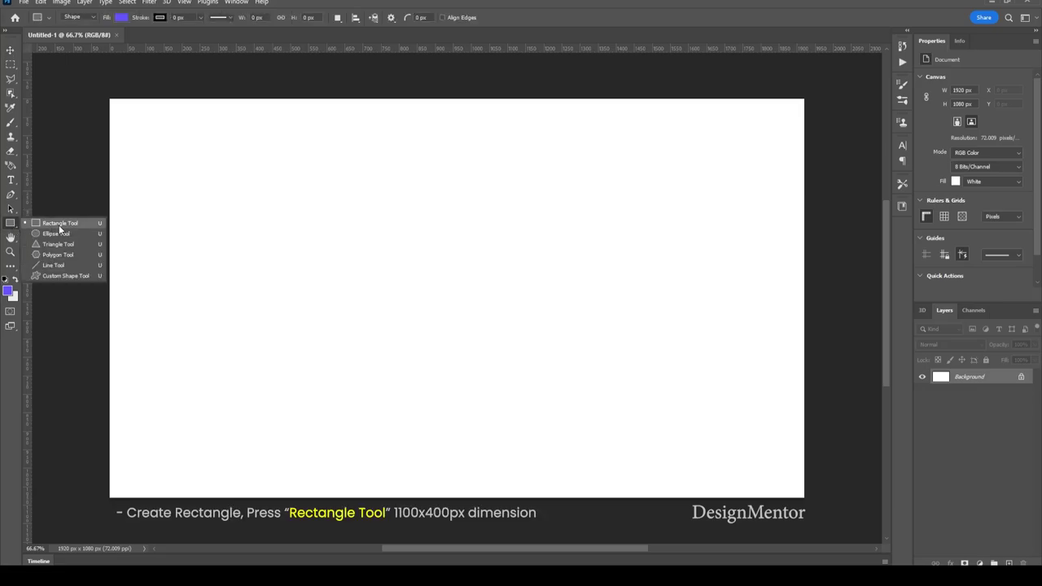
pyautogui.click(63, 225)
pyautogui.click(394, 257)
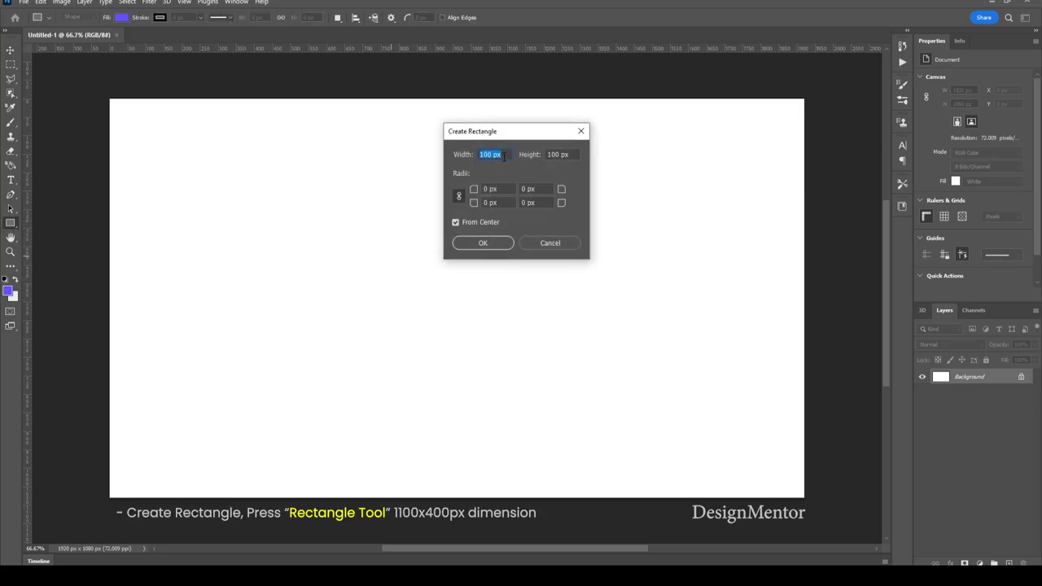
pyautogui.write('1')
pyautogui.press('Tab')
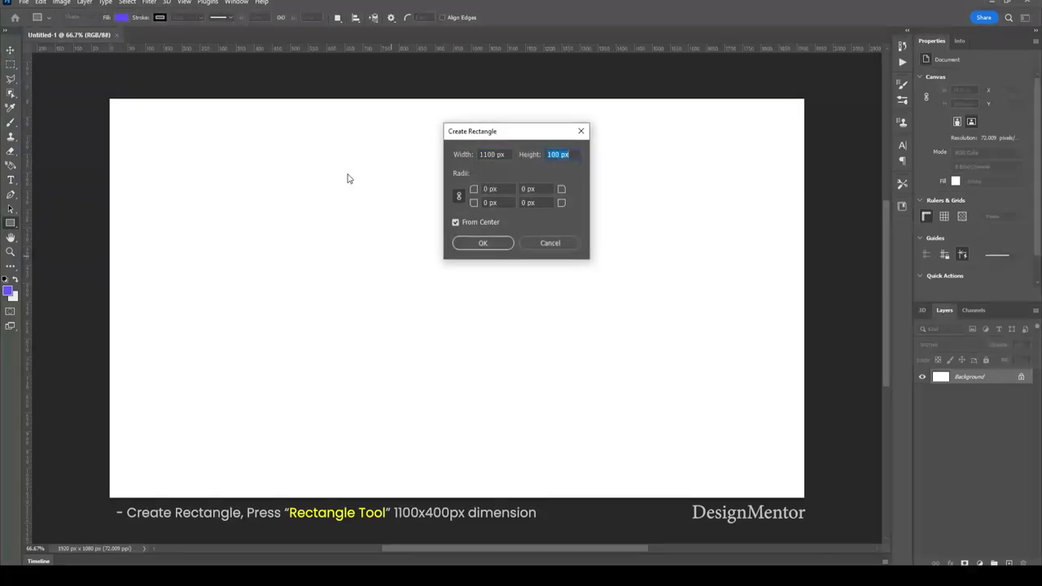
pyautogui.write('400')
pyautogui.press('Return')
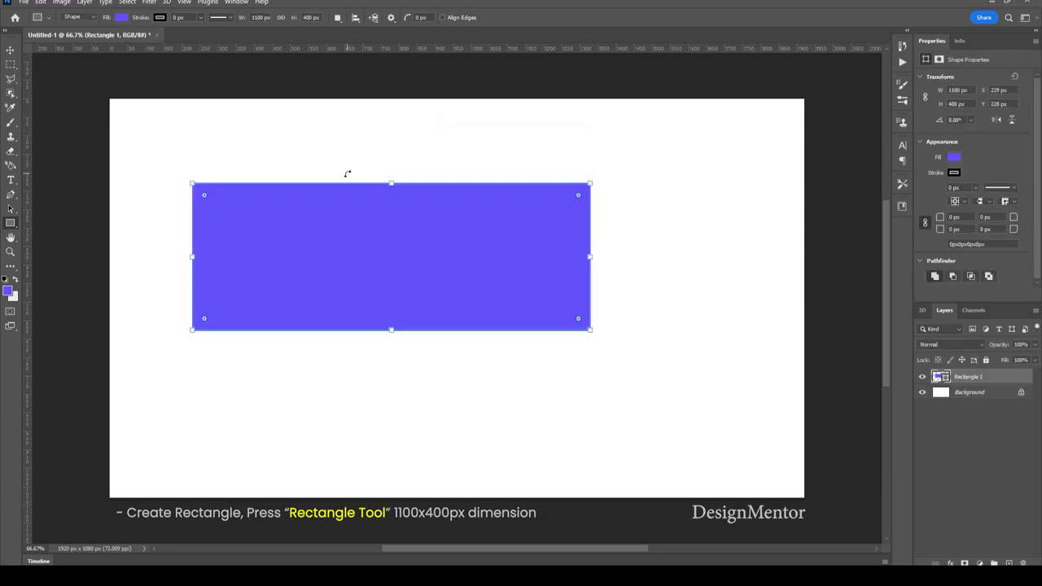
# - Centre the rectangle horizontally and vertically on the canvas, then deselect
pyautogui.click(11, 51)
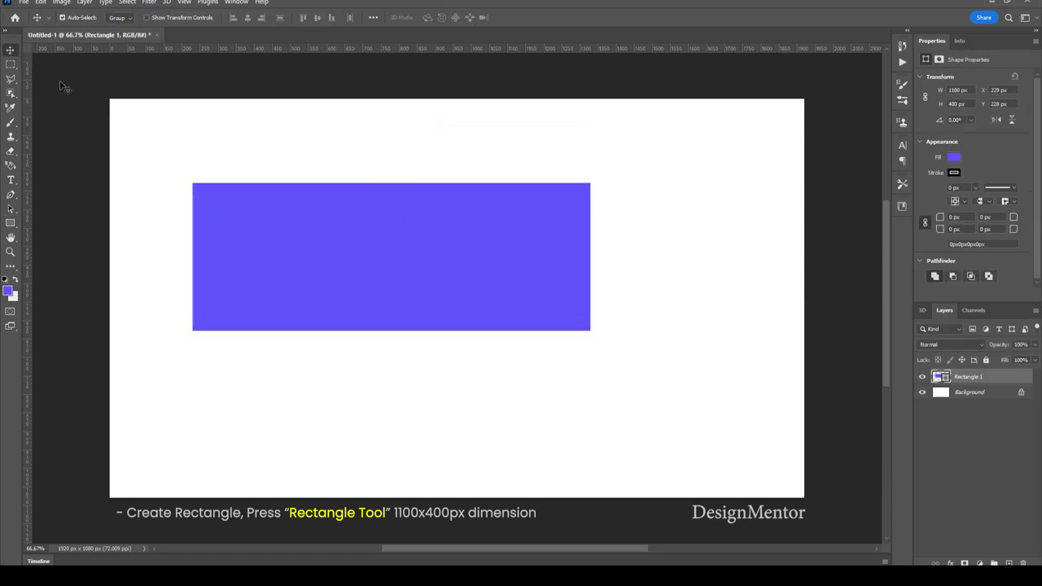
pyautogui.hotkey('ctrl', 'a')
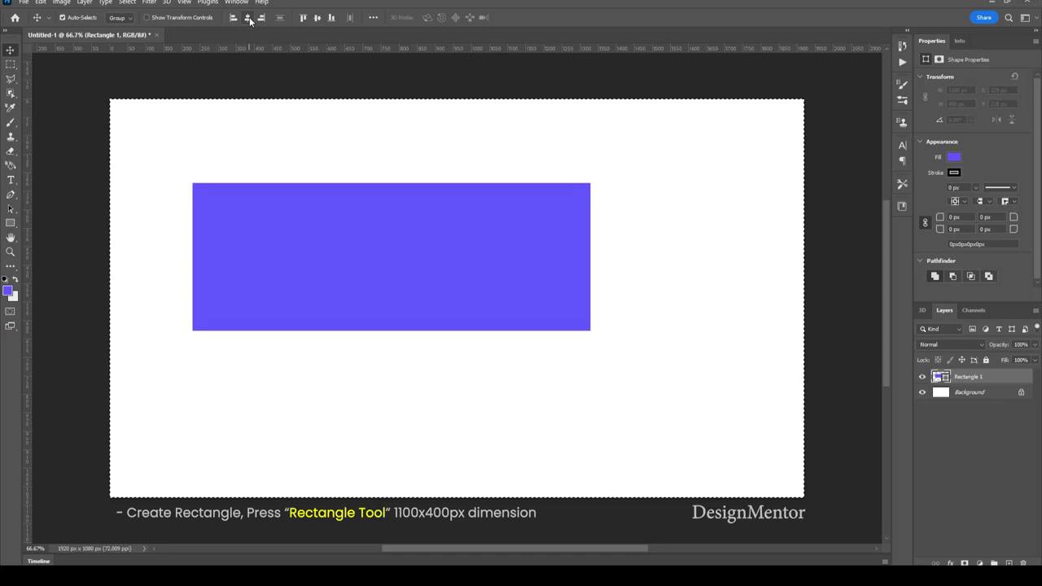
pyautogui.click(248, 17)
pyautogui.click(317, 17)
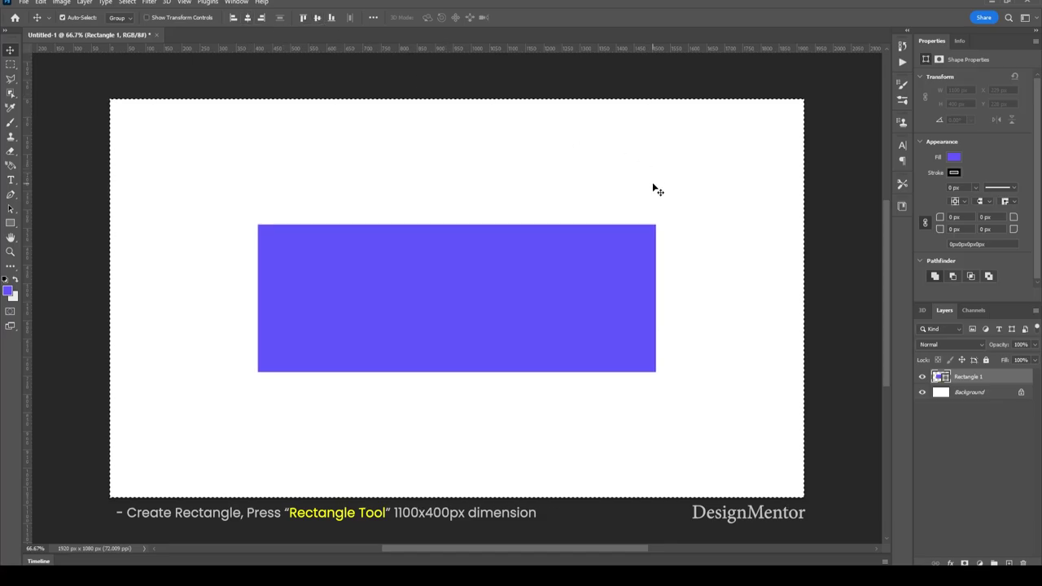
pyautogui.press('ctrl')
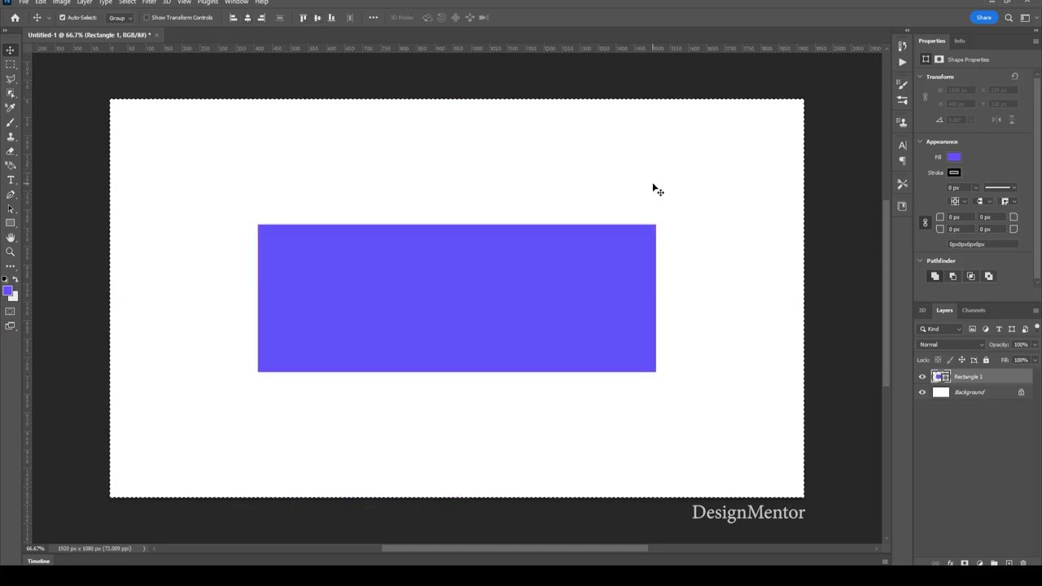
pyautogui.hotkey('ctrl', 'd')
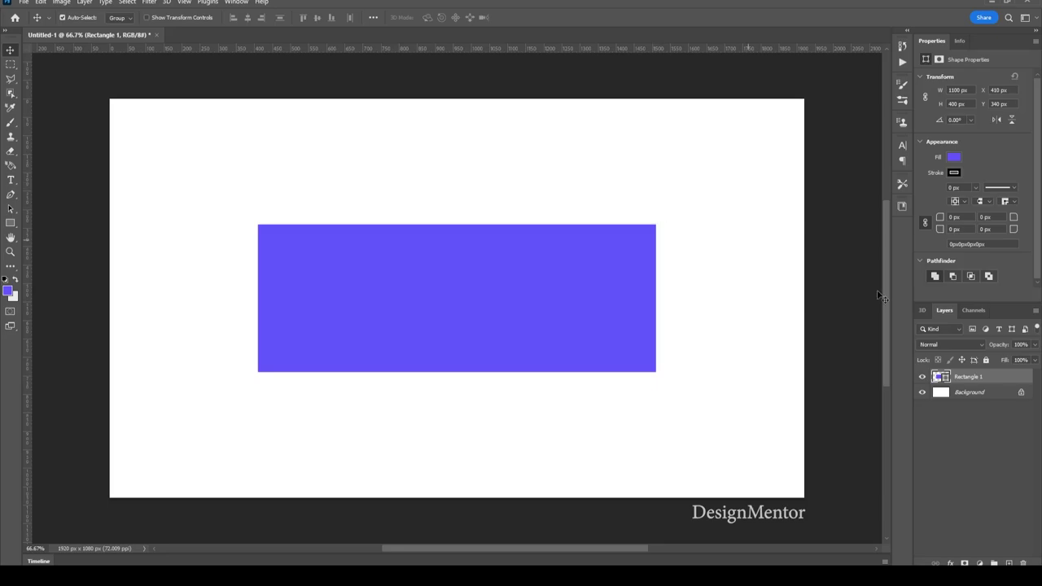
# - Apply an Arc warp to Rectangle 1, flattening the bend to 35.7%, and commit
pyautogui.hotkey('ctrl', 't')
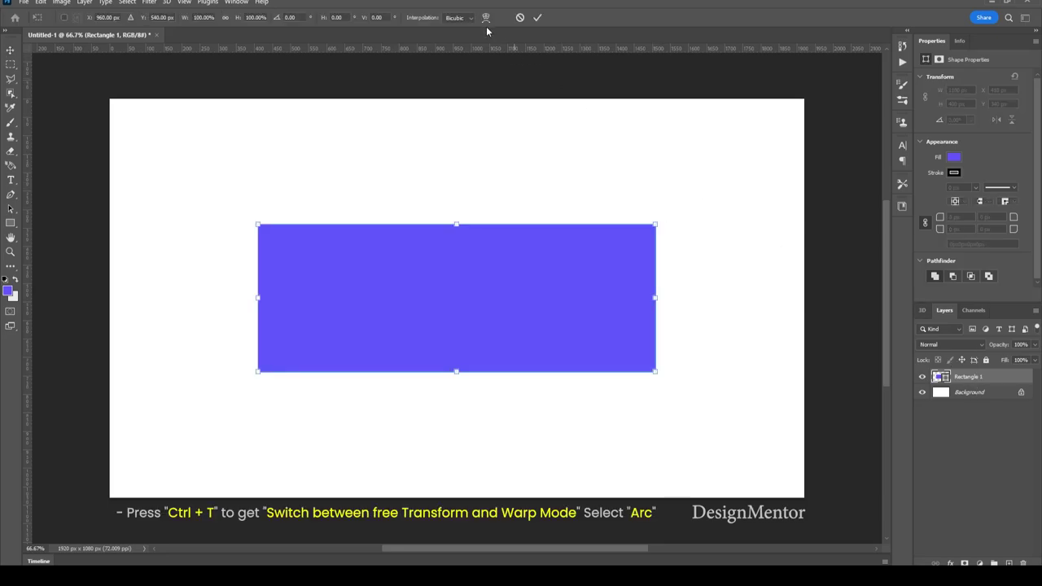
pyautogui.click(485, 17)
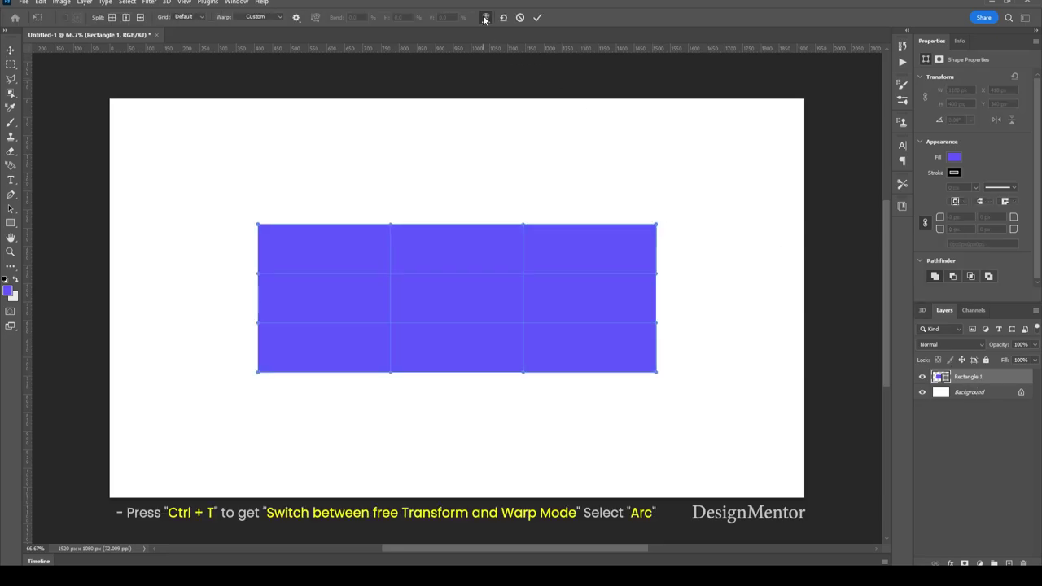
pyautogui.click(281, 18)
pyautogui.click(259, 42)
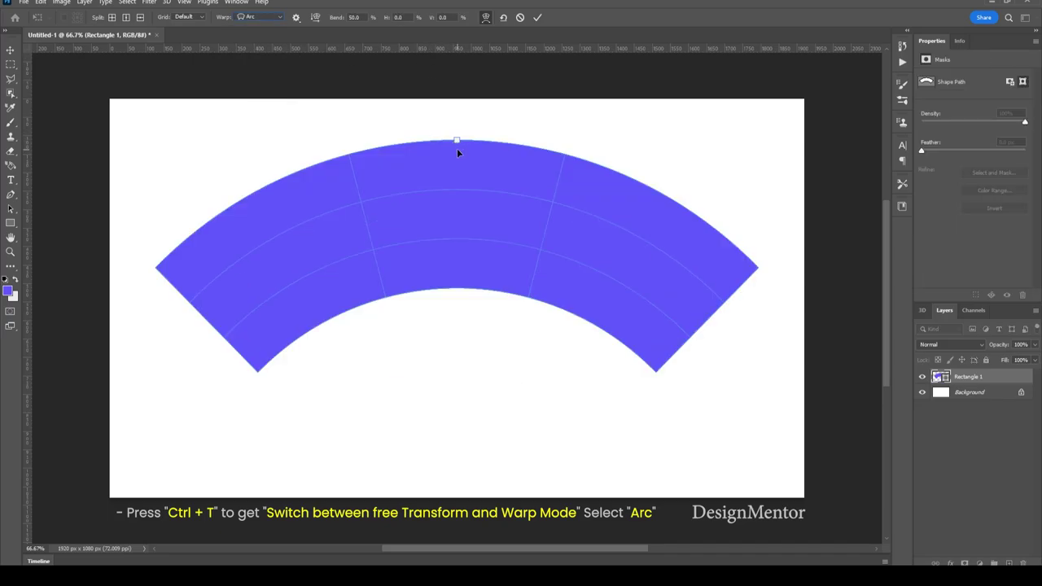
pyautogui.moveTo(456, 143); pyautogui.dragTo(458, 168)
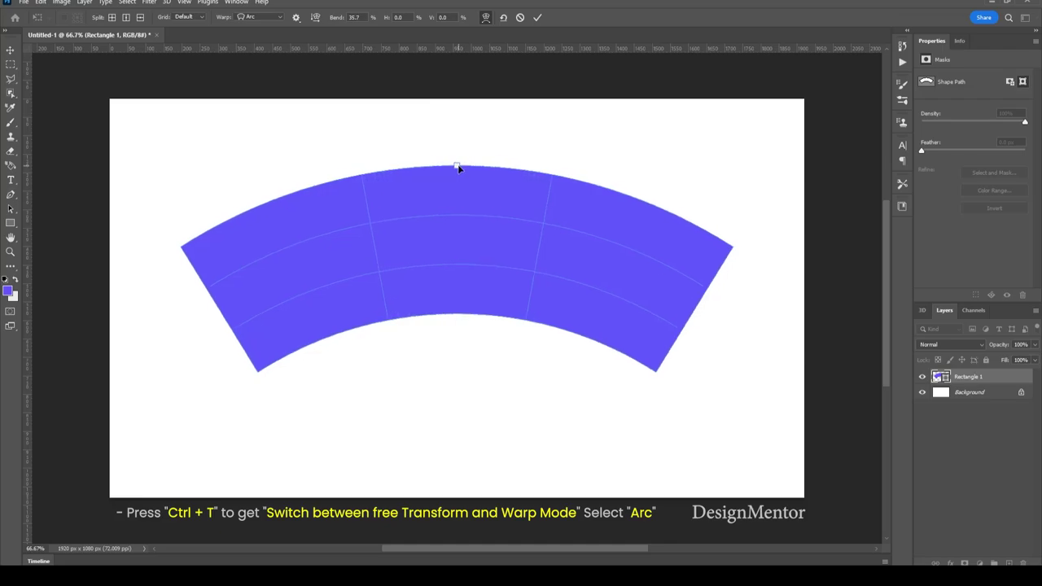
pyautogui.click(537, 17)
pyautogui.click(649, 162)
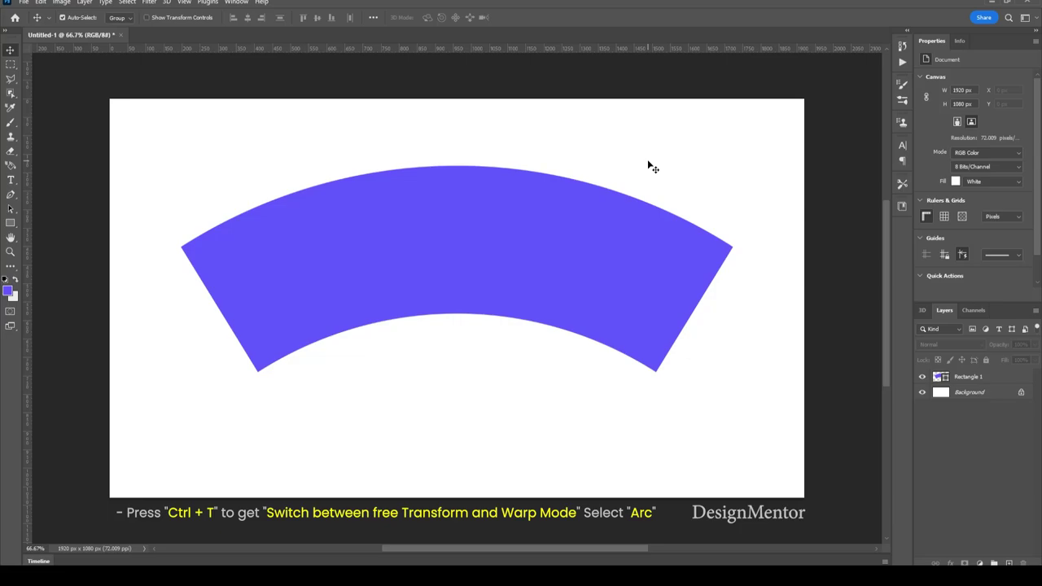
# - Draw a 500 x 400 px rectangle on a layer just above the Background
pyautogui.click(985, 394)
pyautogui.click(8, 294)
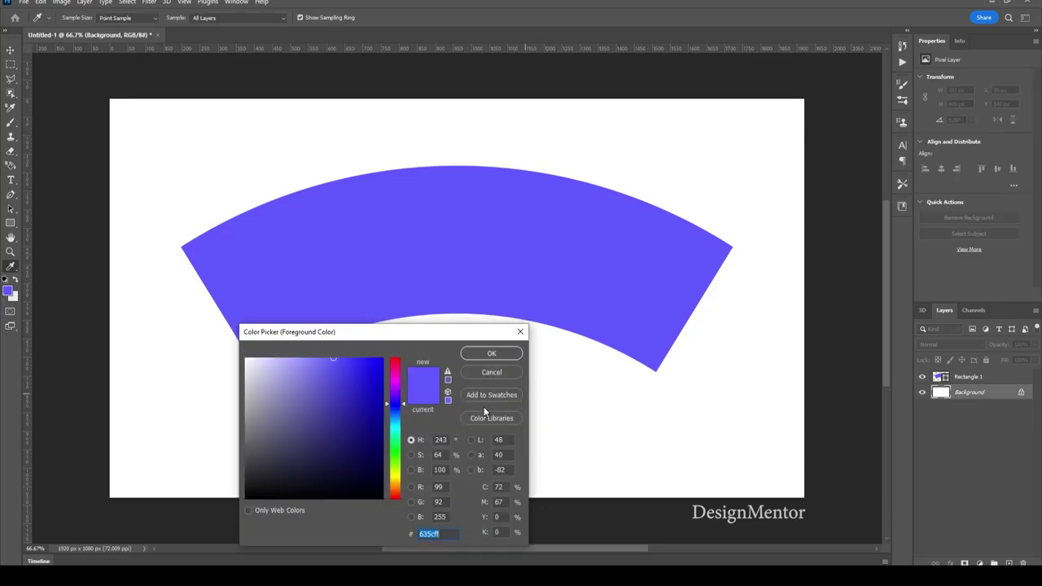
pyautogui.click(492, 354)
pyautogui.click(11, 224)
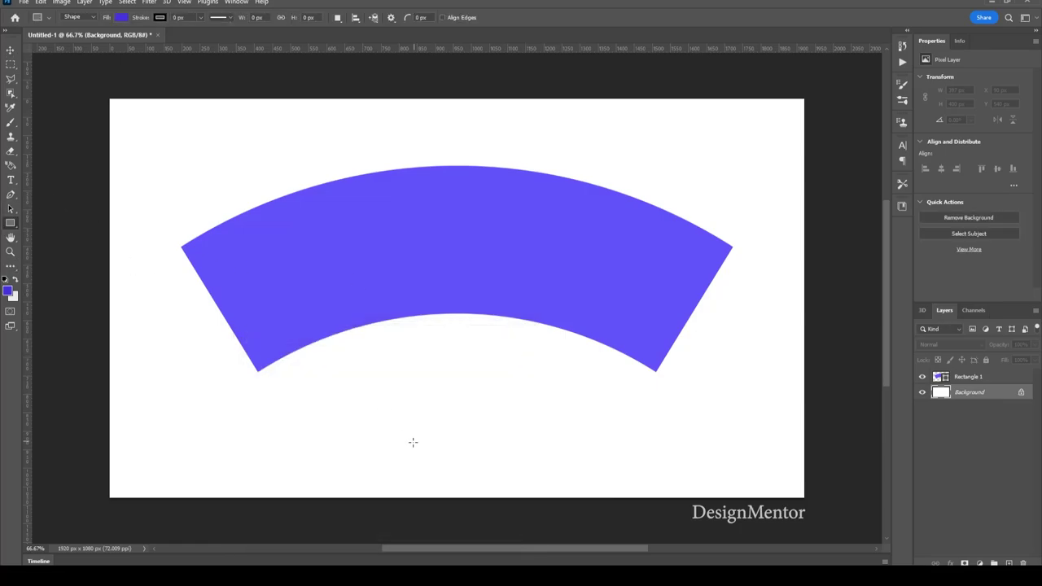
pyautogui.click(442, 482)
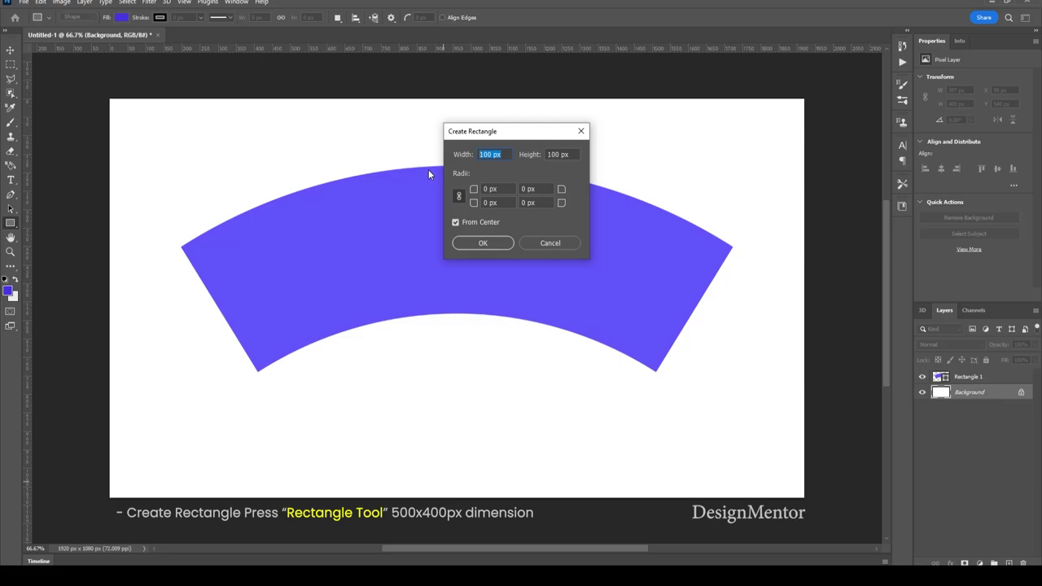
pyautogui.write('500')
pyautogui.press('Tab')
pyautogui.write('4')
pyautogui.press('Return')
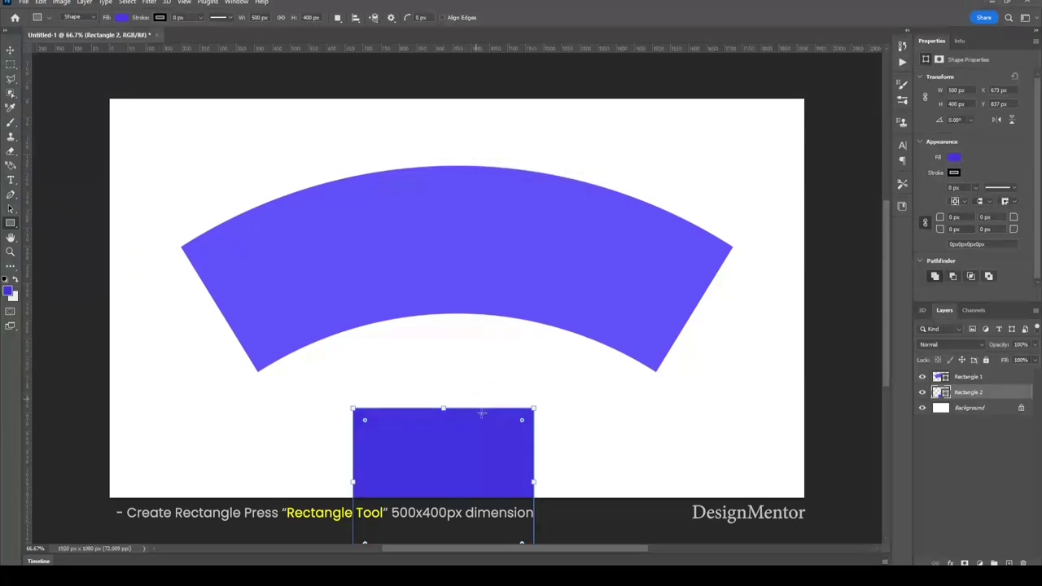
# - Move Rectangle 2 under the arch's right end, at X 1366, Y 540
pyautogui.press('v')
pyautogui.moveTo(477, 449); pyautogui.dragTo(485, 383)
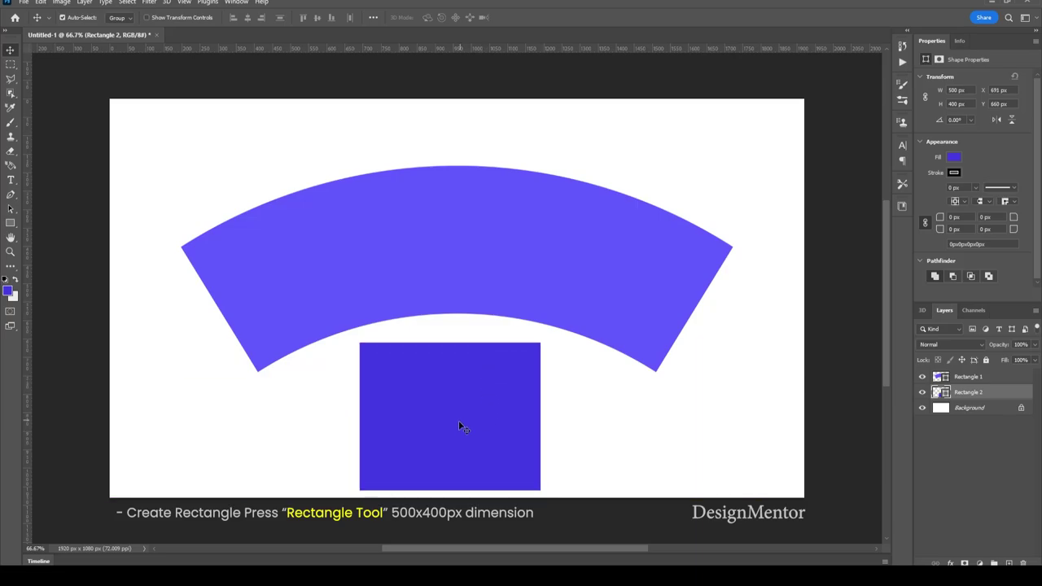
pyautogui.moveTo(459, 421)
pyautogui.mouseDown()
pyautogui.moveTo(681, 400)
pyautogui.moveTo(683, 380)
pyautogui.mouseUp()
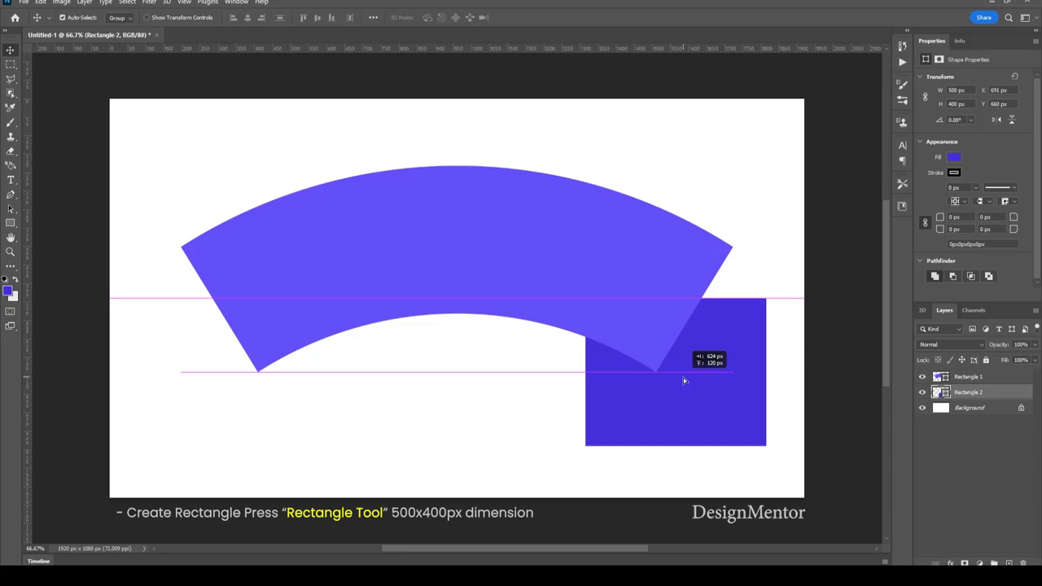
pyautogui.moveTo(684, 380); pyautogui.dragTo(702, 379)
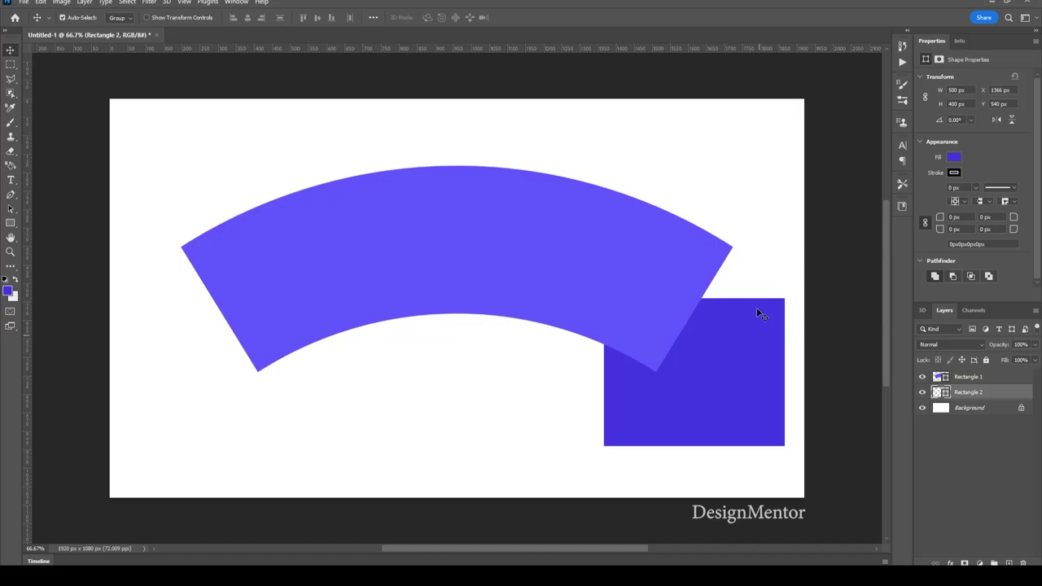
pyautogui.click(769, 262)
pyautogui.click(980, 397)
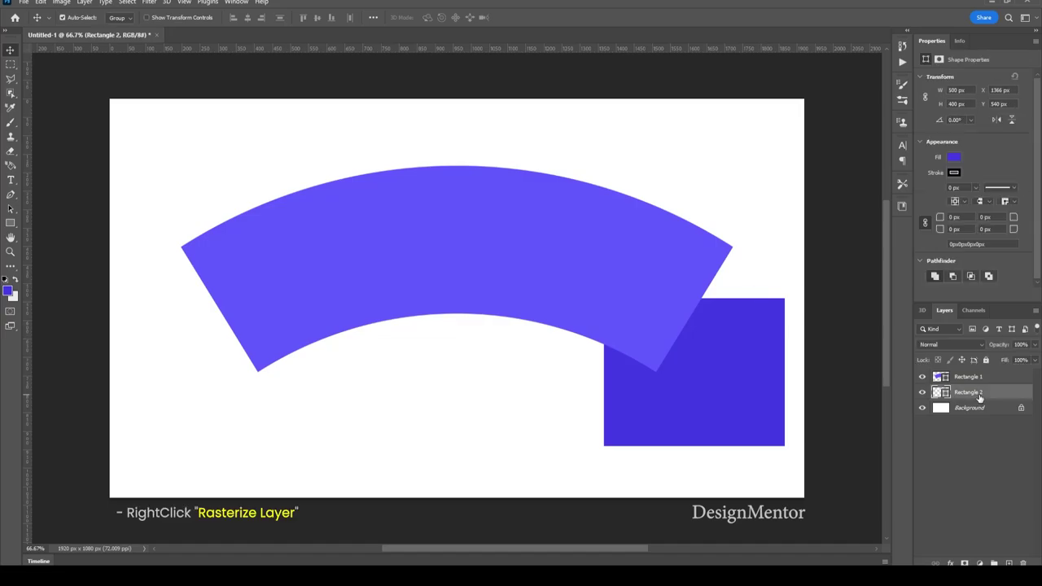
# - Rasterize Rectangle 2 and cut a triangular V-notch from its right edge
pyautogui.rightClick(979, 396)
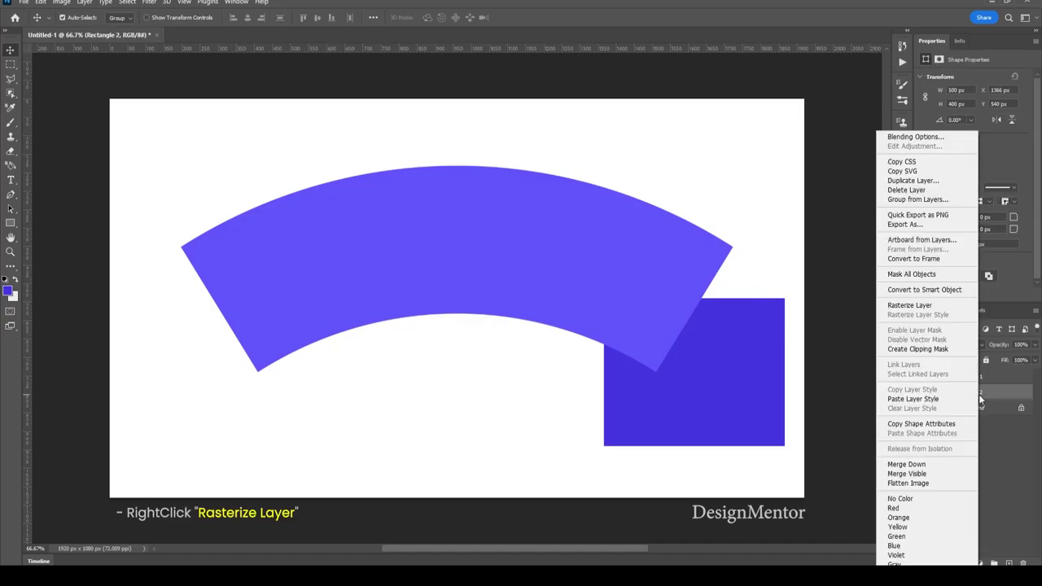
pyautogui.click(928, 306)
pyautogui.press('l')
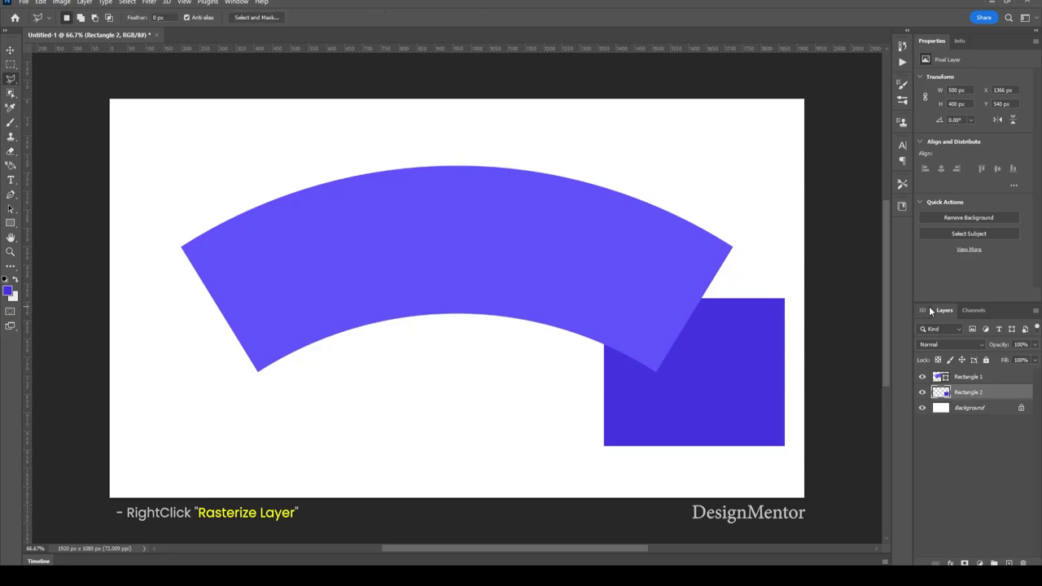
pyautogui.click(786, 298)
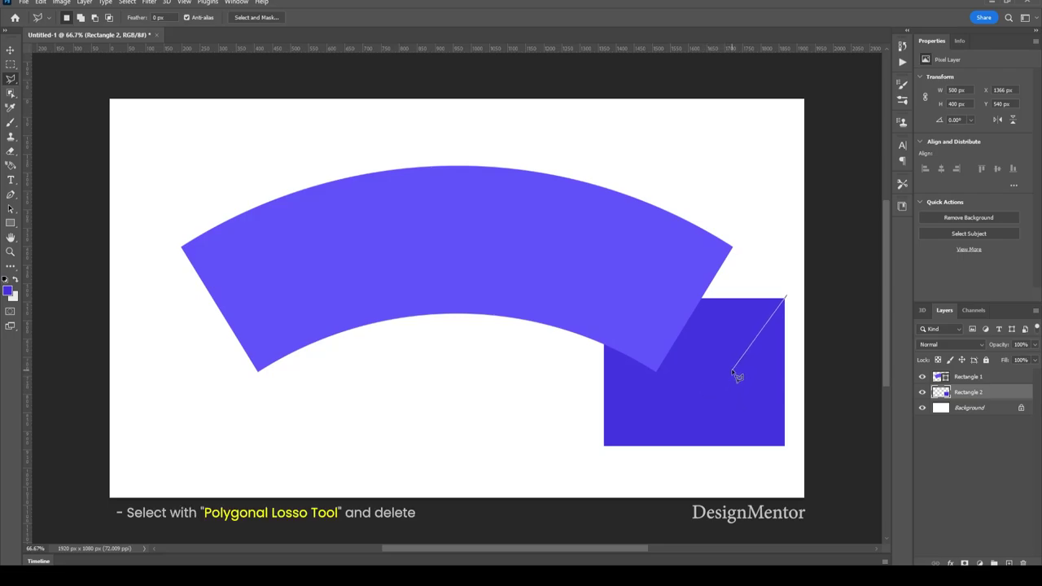
pyautogui.click(732, 372)
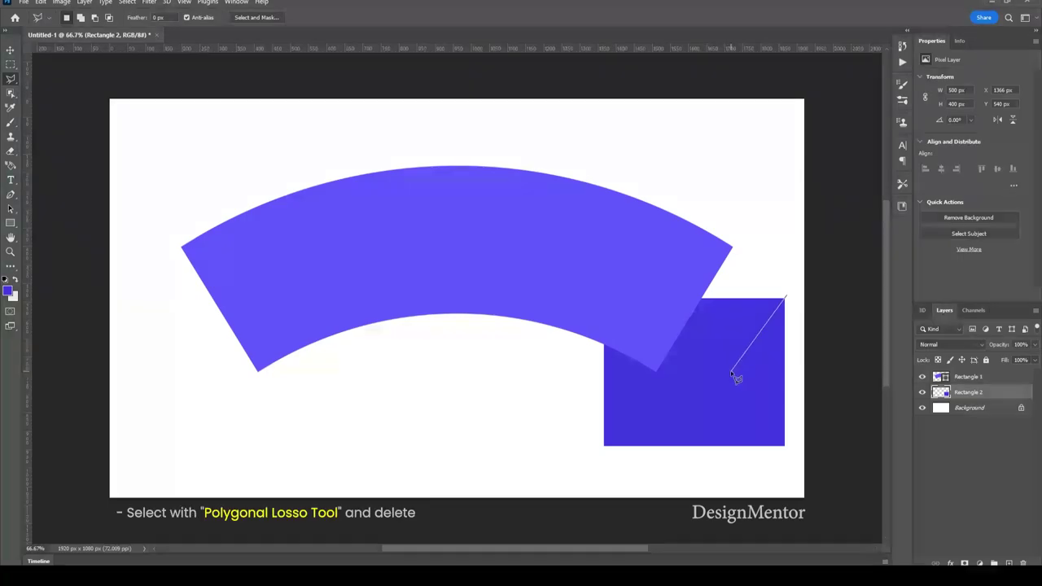
pyautogui.click(788, 450)
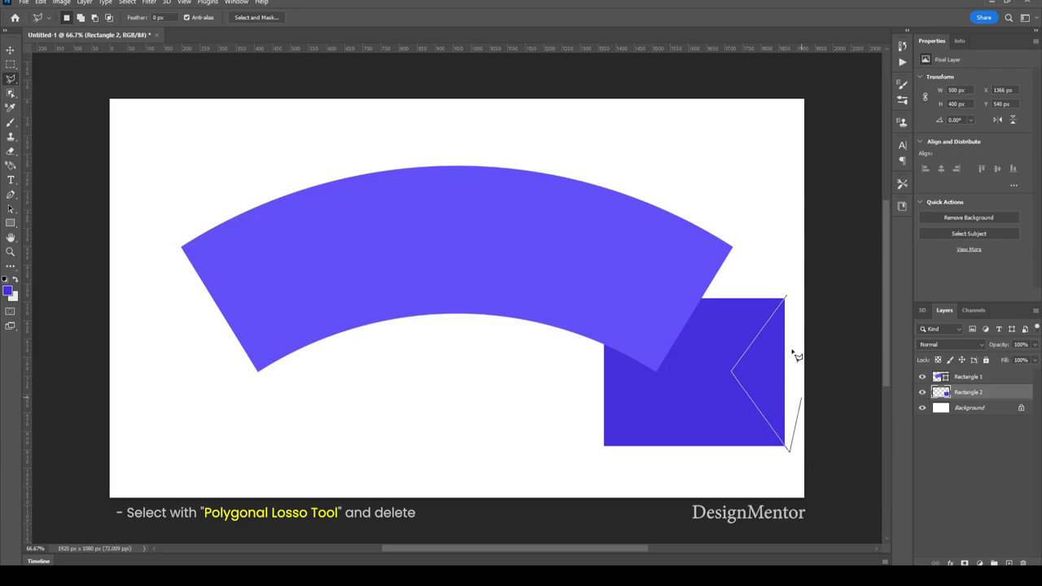
pyautogui.click(802, 323)
pyautogui.click(787, 300)
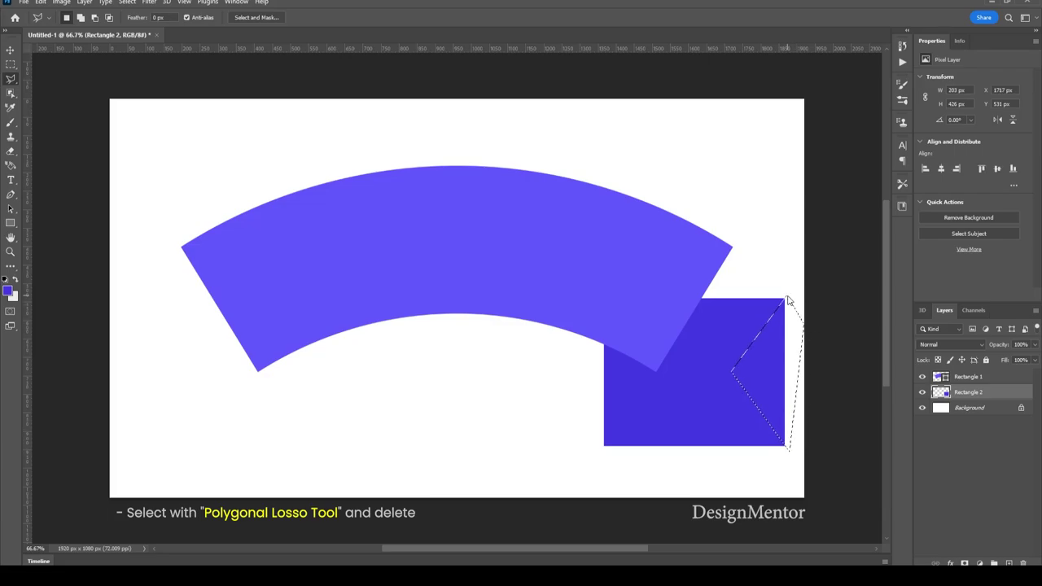
pyautogui.press('Delete')
pyautogui.hotkey('ctrl', 'd')
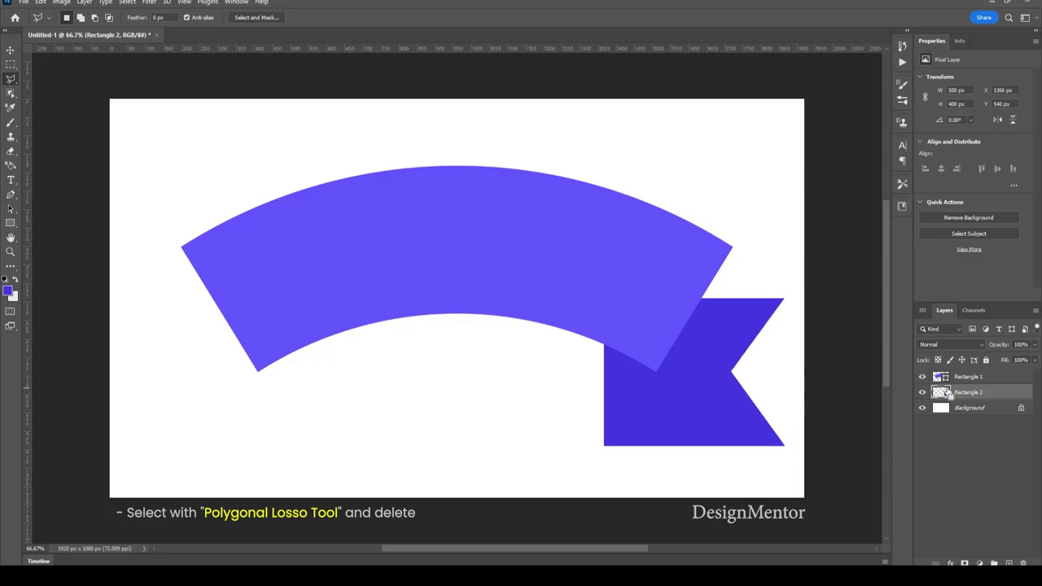
pyautogui.press('v')
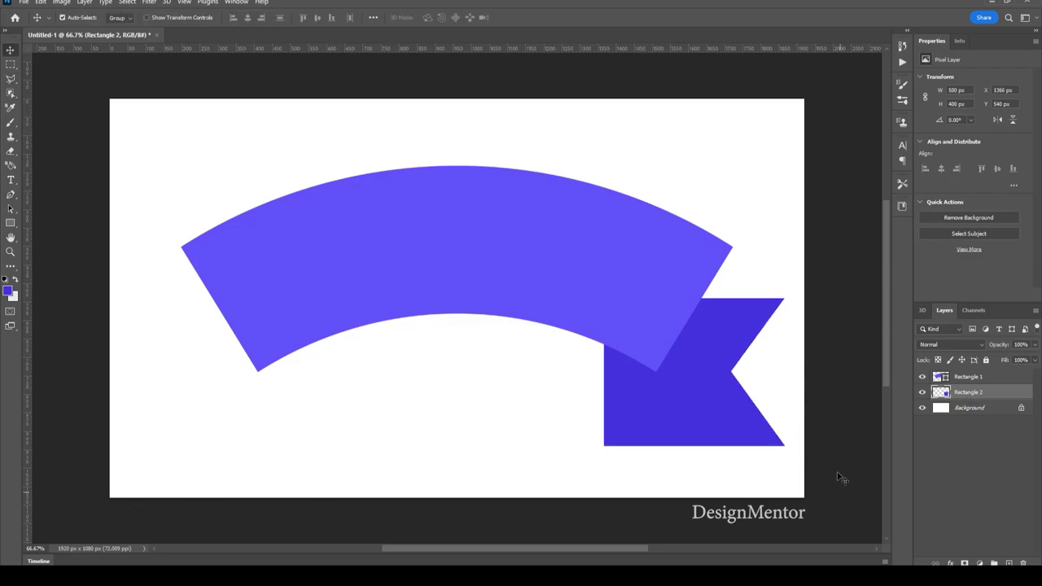
# - Sample the tail colour and darken the foreground colour to #2a23c8
pyautogui.press('i')
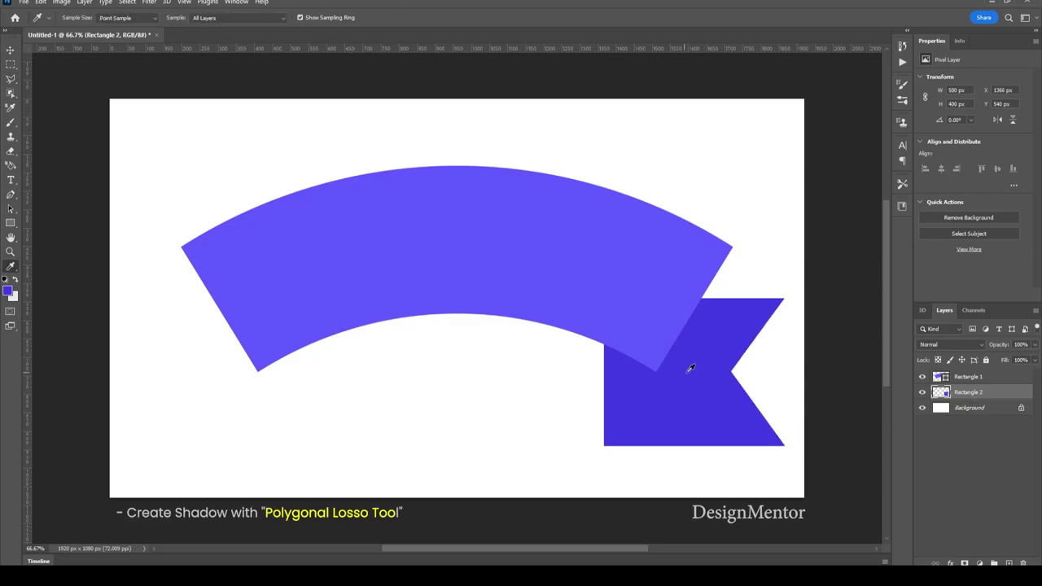
pyautogui.click(692, 353)
pyautogui.click(8, 291)
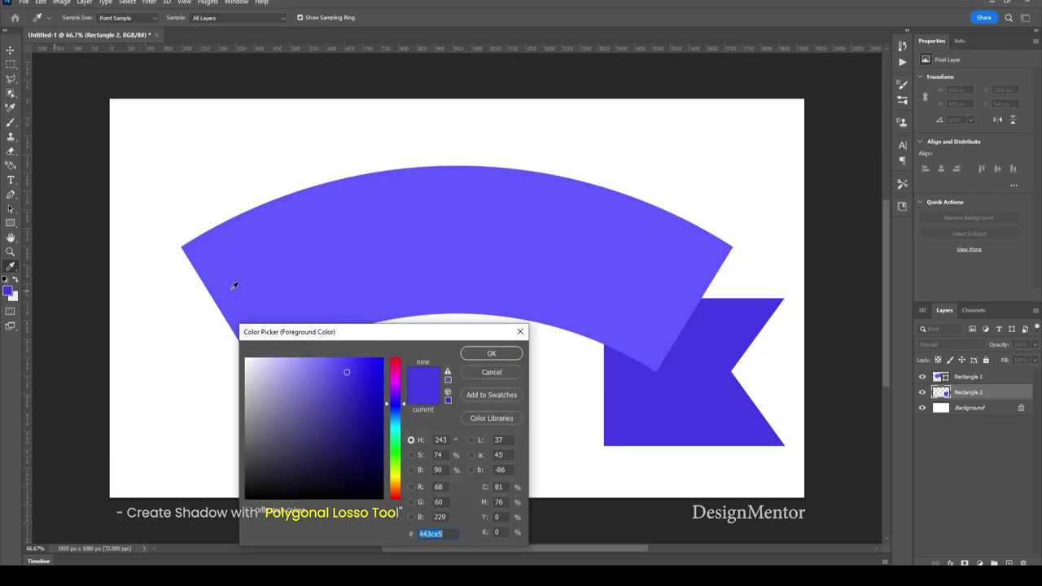
pyautogui.click(359, 388)
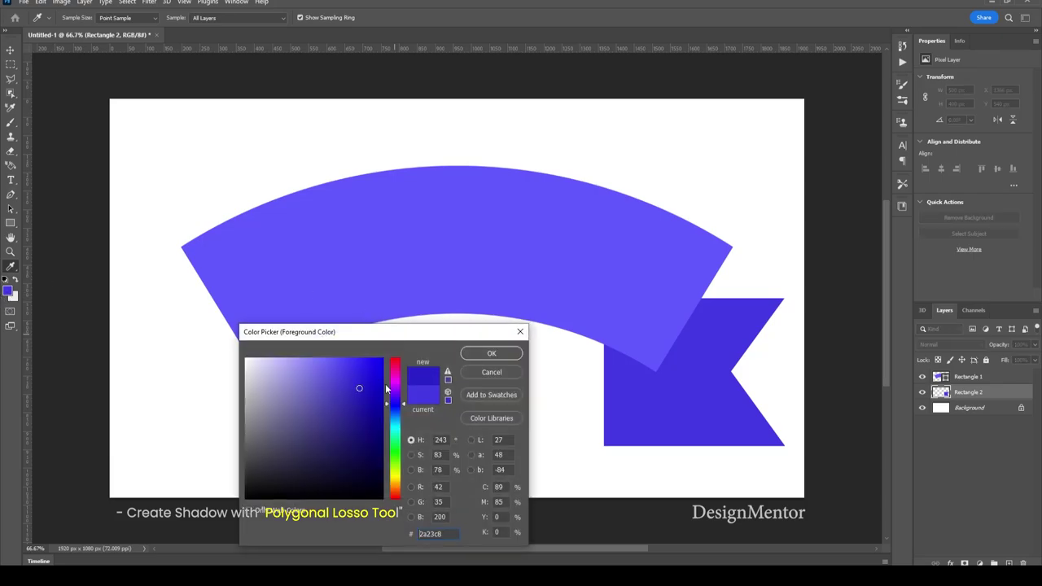
pyautogui.click(473, 359)
# - Copy the fold triangle to Layer 1 and fill it with #2a23c8, preserving transparency
pyautogui.press('l')
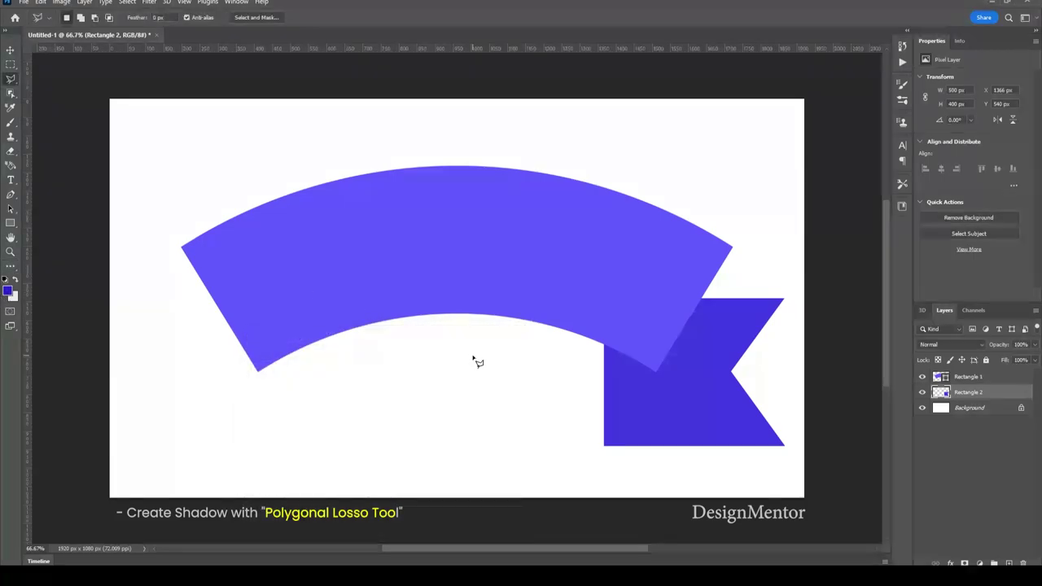
pyautogui.click(604, 345)
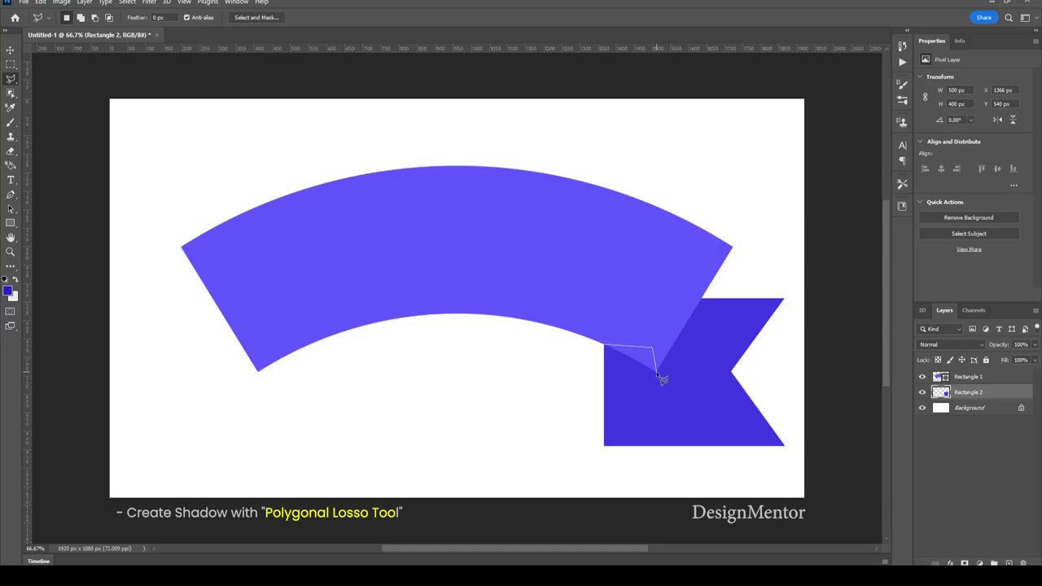
pyautogui.click(656, 371)
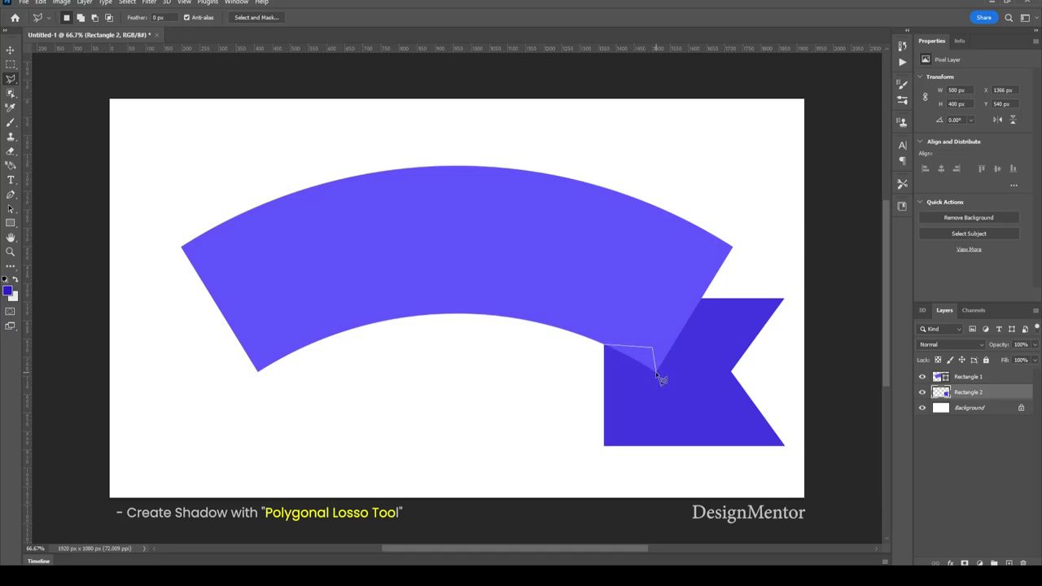
pyautogui.click(604, 443)
pyautogui.click(605, 347)
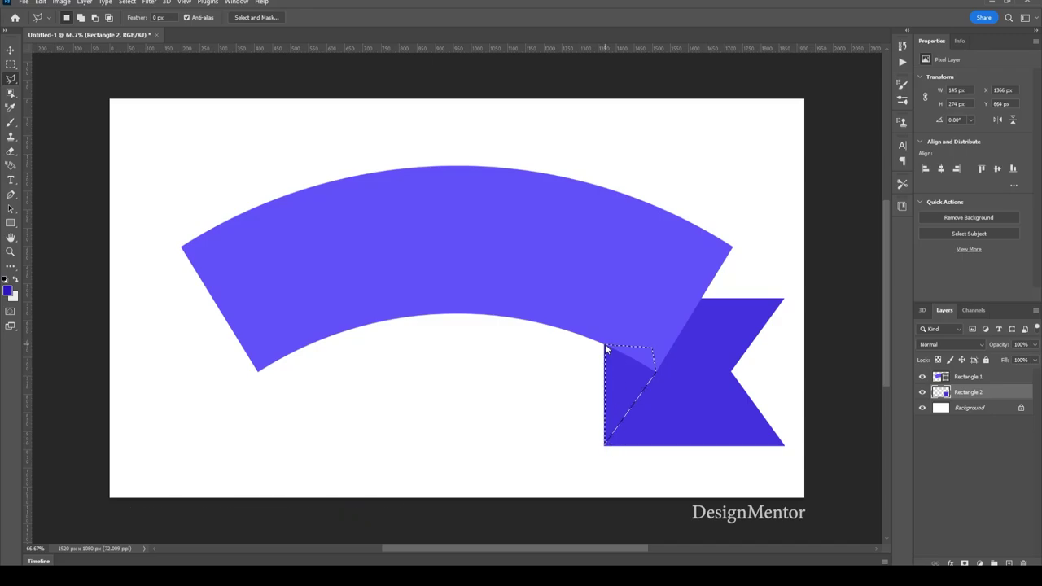
pyautogui.hotkey('ctrl', 'j')
pyautogui.press('v')
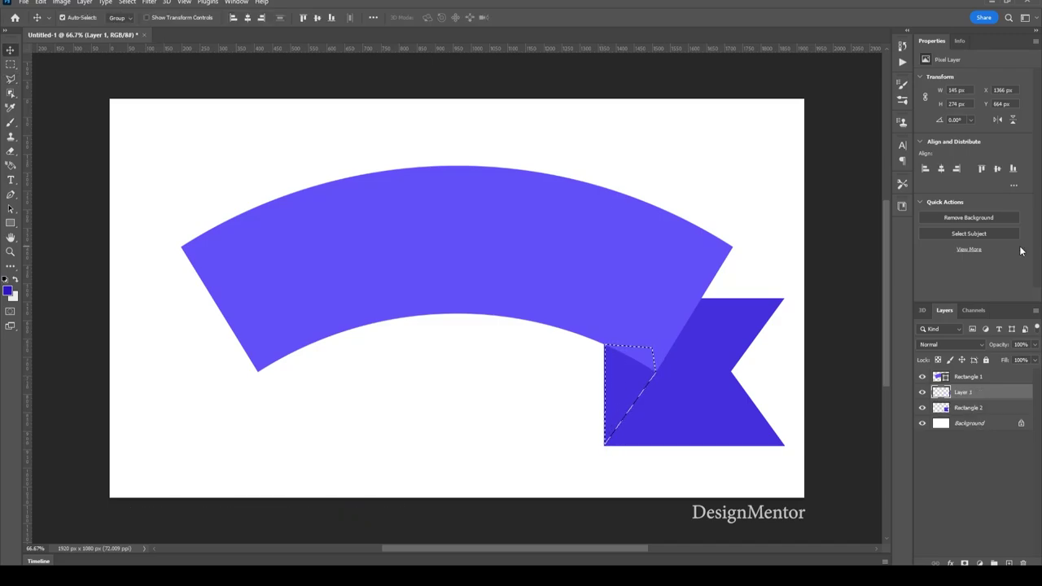
pyautogui.press('m')
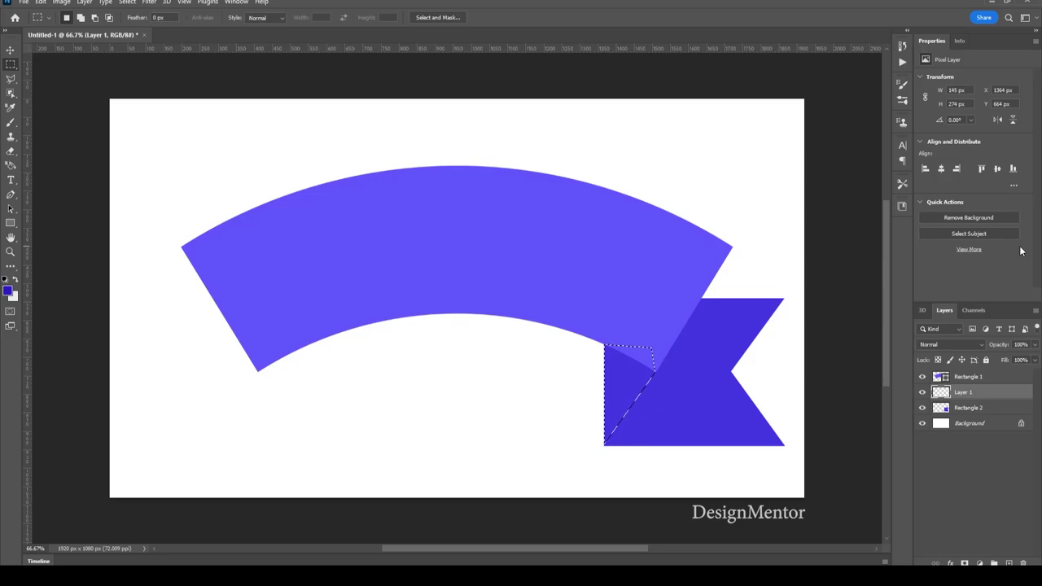
pyautogui.hotkey('shift', 'alt', 'BackSpace')
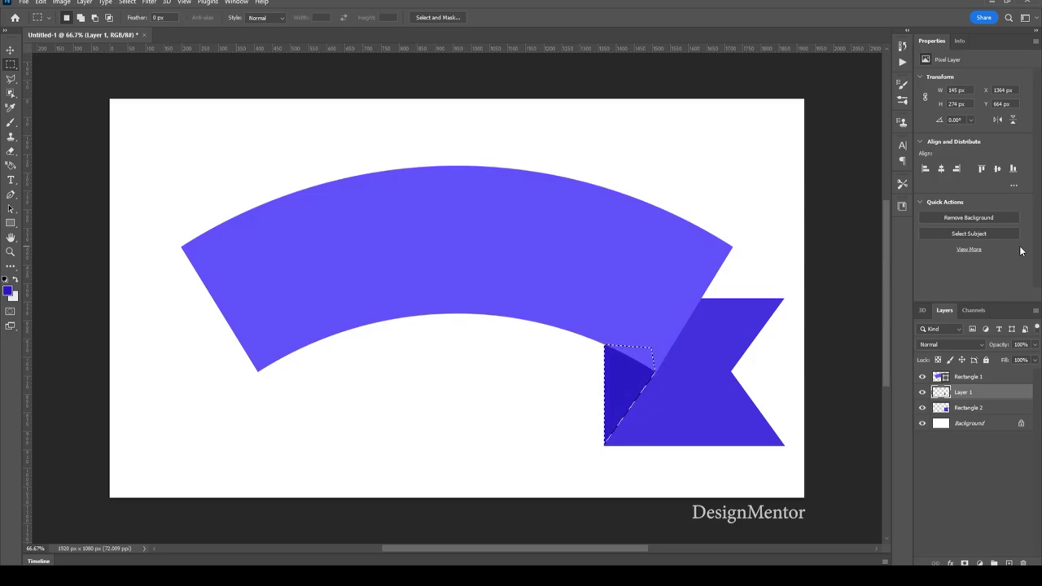
pyautogui.hotkey('ctrl', 'd')
# - Group Rectangle 2 and Layer 1 together and name the group Right
pyautogui.press('v')
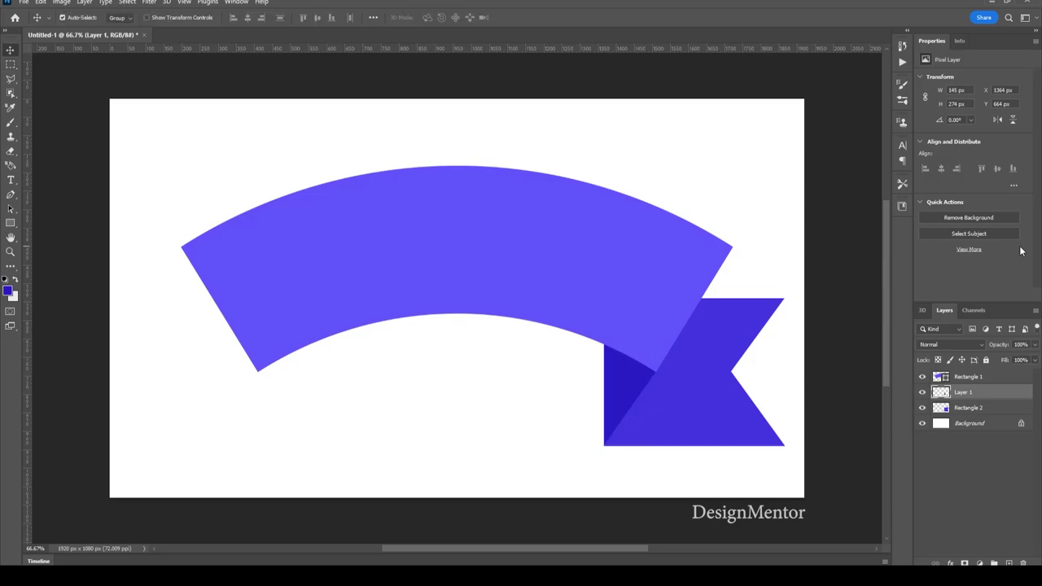
pyautogui.keyDown('shift'); pyautogui.click(983, 409); pyautogui.keyUp('shift')
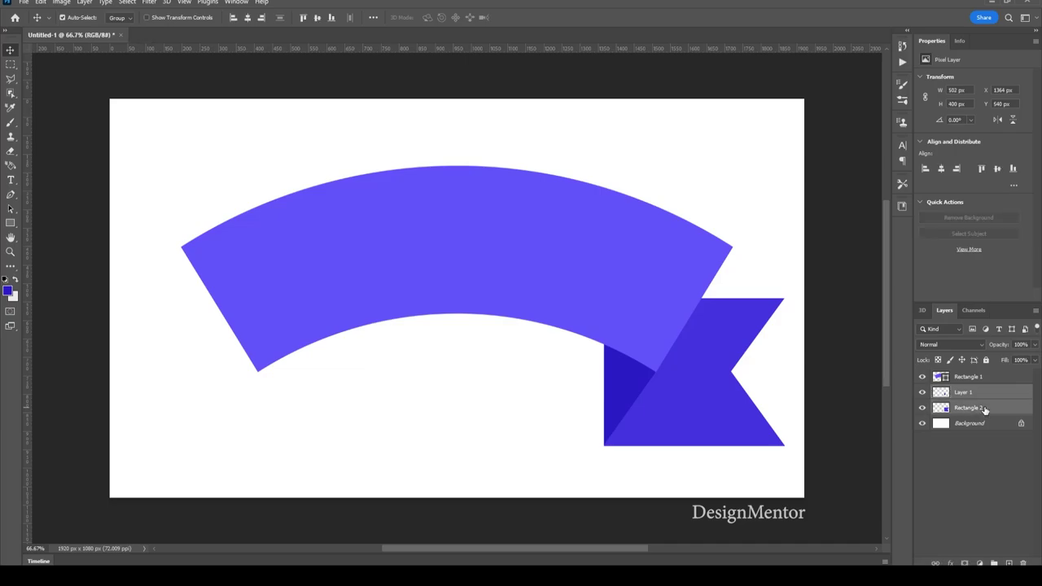
pyautogui.rightClick(984, 409)
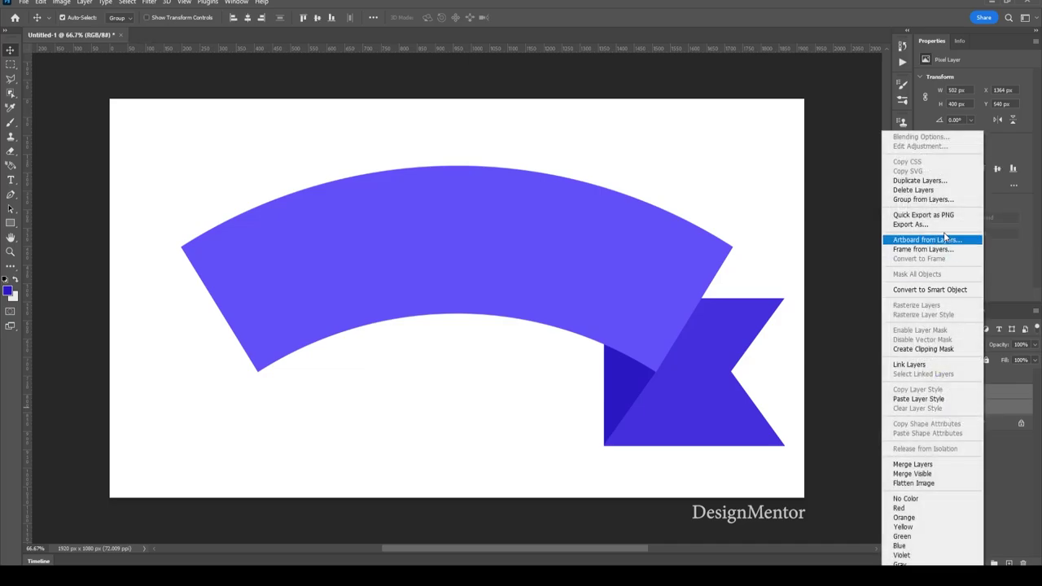
pyautogui.click(927, 199)
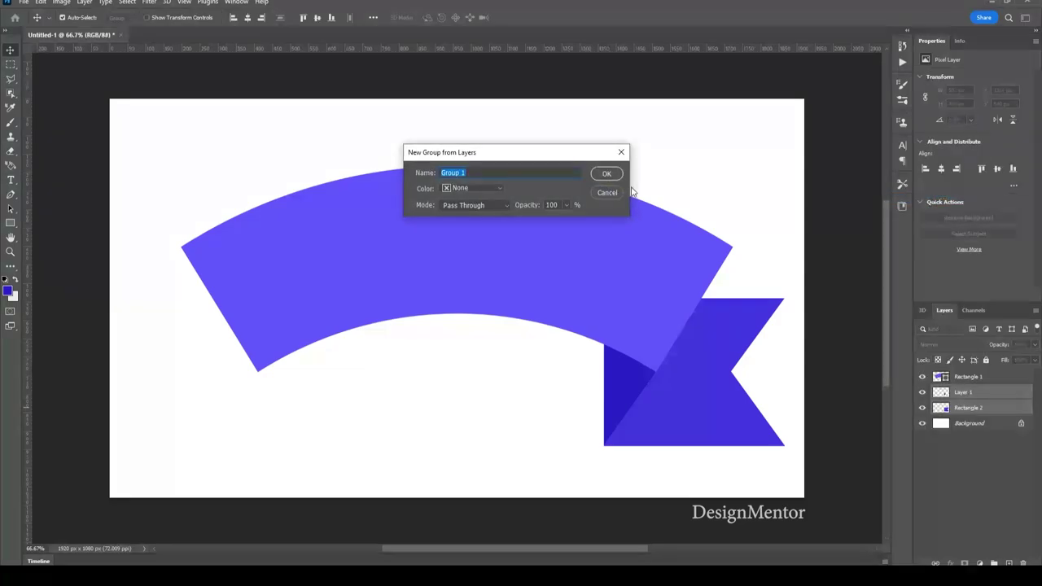
pyautogui.click(615, 180)
pyautogui.doubleClick(962, 391)
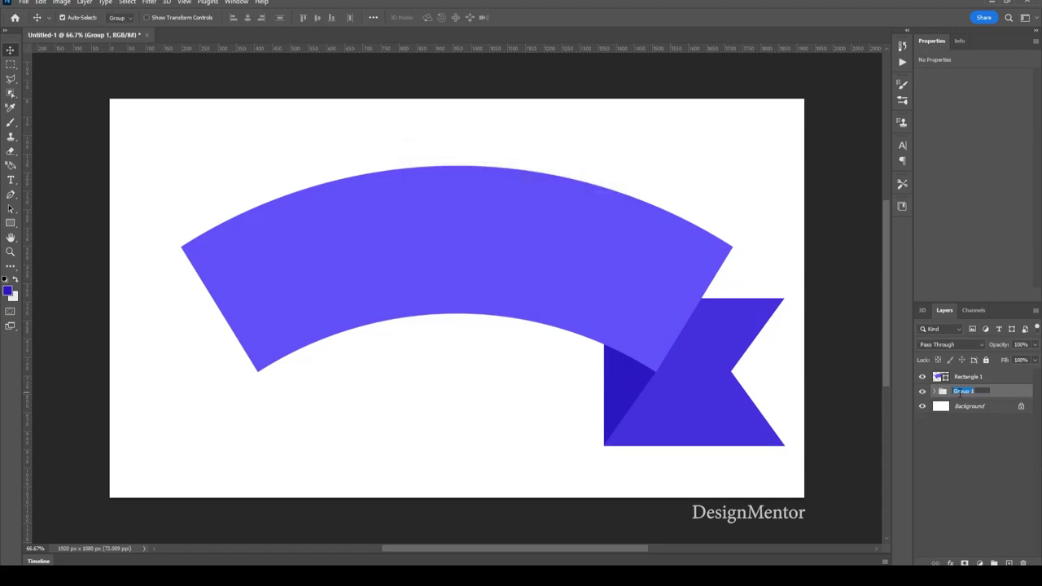
pyautogui.write('Right')
pyautogui.press('Return')
# - Duplicate the Right group as a new group named Left
pyautogui.rightClick(973, 394)
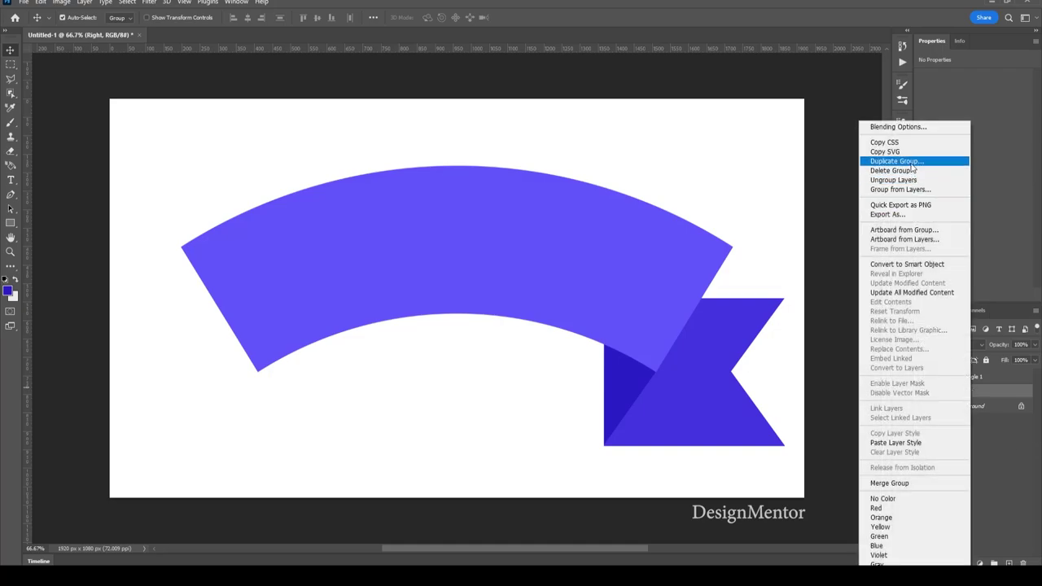
pyautogui.click(903, 161)
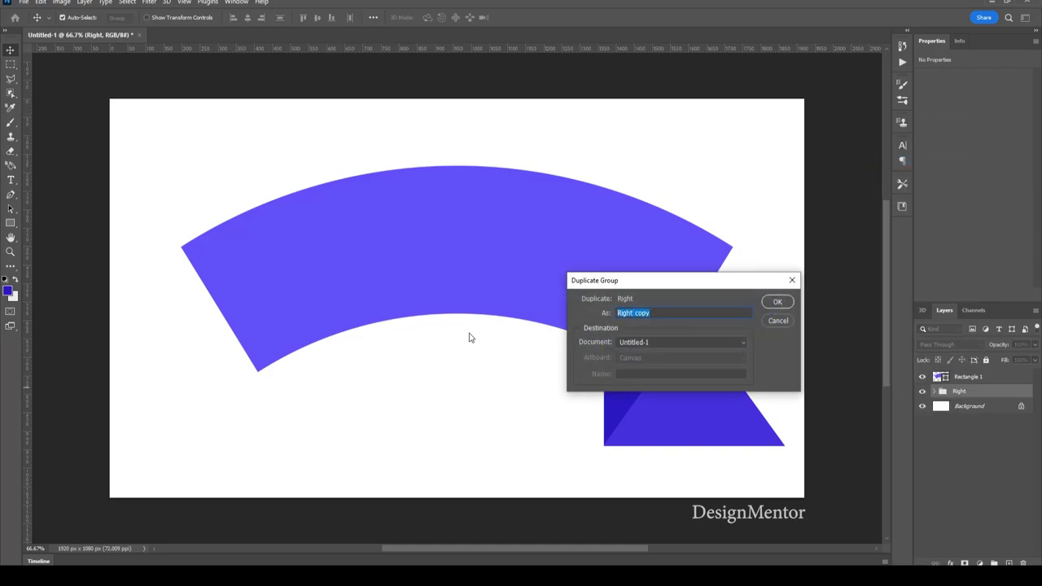
pyautogui.write('Left')
pyautogui.press('Return')
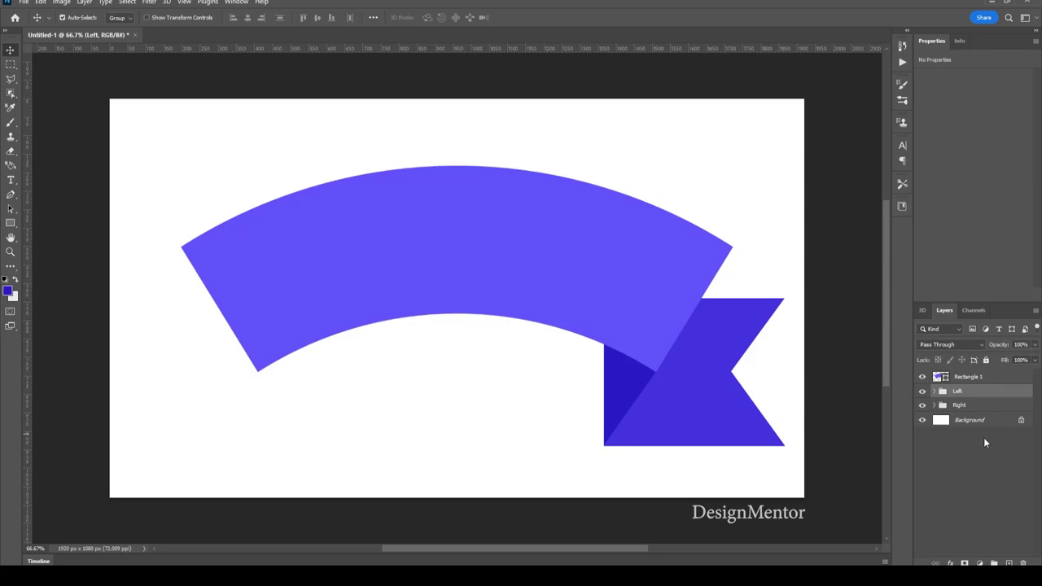
# - Nudge the Left tail leftward with five Shift+Left arrow moves
pyautogui.hotkey('shift', 'Left')
pyautogui.hotkey('shift', 'Left')
pyautogui.hotkey('shift', 'Left')
pyautogui.hotkey('shift', 'Left')
pyautogui.hotkey('shift', 'Left')
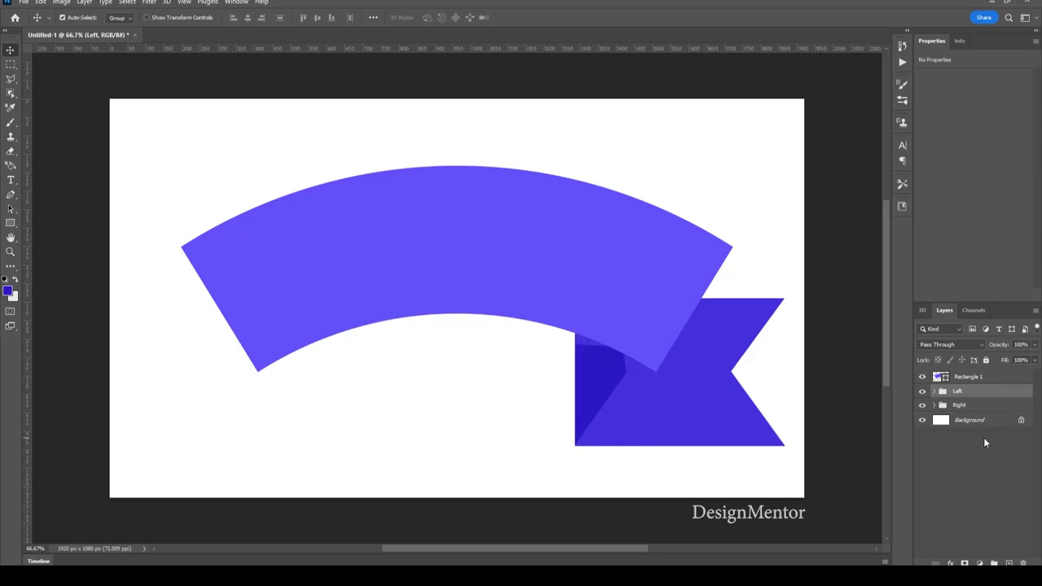
pyautogui.hotkey('shift', 'Left')
pyautogui.hotkey('shift', 'Left')
pyautogui.hotkey('shift', 'Left')
pyautogui.hotkey('shift', 'Left')
pyautogui.hotkey('shift', 'Left')
pyautogui.hotkey('shift', 'Left')
pyautogui.hotkey('shift', 'Left')
pyautogui.hotkey('shift', 'Left')
pyautogui.hotkey('shift', 'Left')
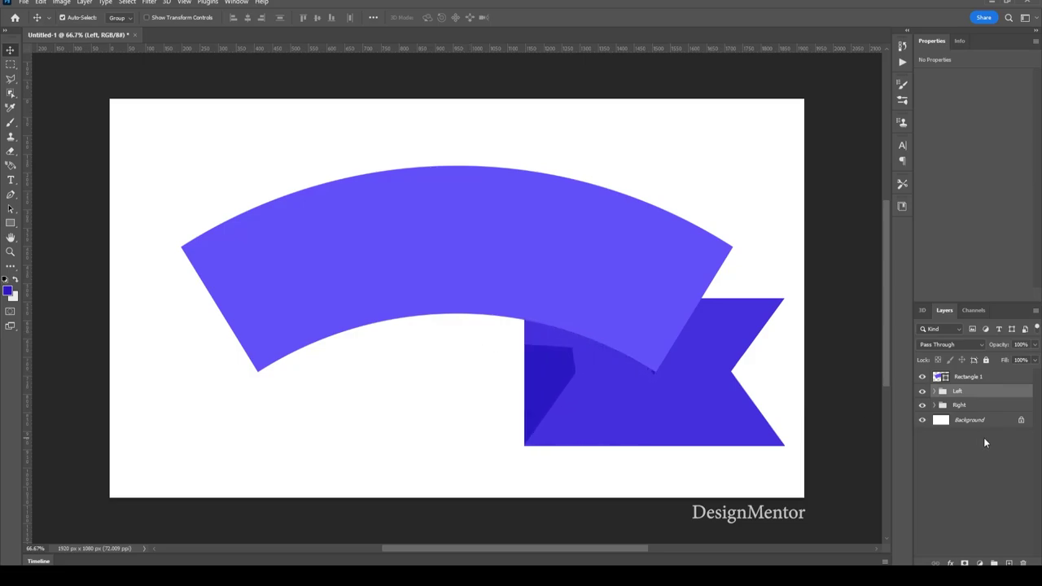
pyautogui.hotkey('shift', 'Left')
pyautogui.hotkey('shift', 'Left')
pyautogui.hotkey('shift', 'Left')
pyautogui.hotkey('shift', 'Left')
pyautogui.hotkey('shift', 'Left')
pyautogui.hotkey('shift', 'Left')
pyautogui.hotkey('shift', 'Left')
pyautogui.hotkey('shift', 'Left')
pyautogui.hotkey('shift', 'Left')
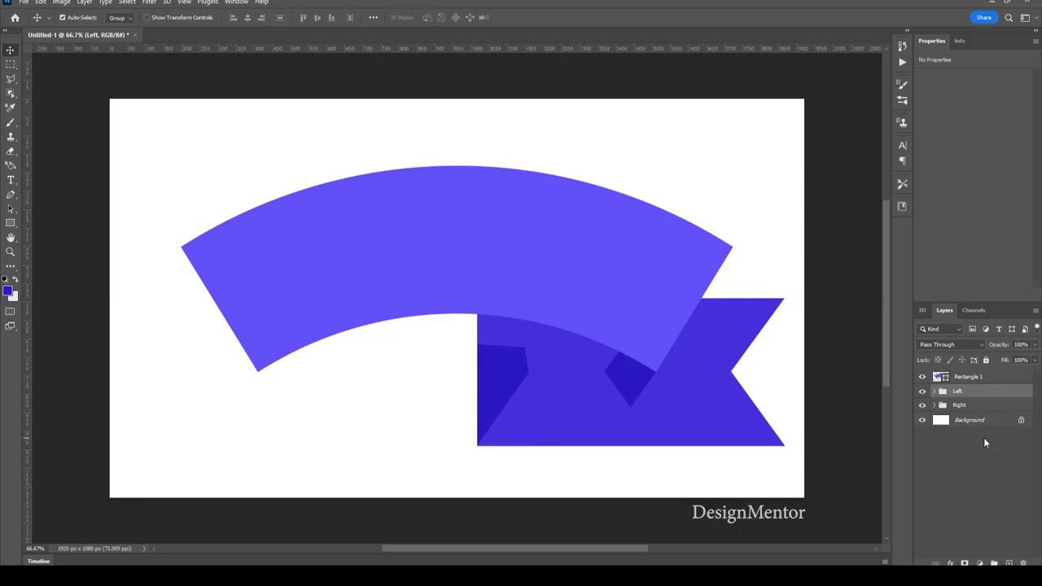
pyautogui.hotkey('shift', 'Left')
pyautogui.hotkey('shift', 'Left')
pyautogui.hotkey('shift', 'Left')
pyautogui.hotkey('shift', 'Left')
pyautogui.hotkey('shift', 'Left')
pyautogui.hotkey('shift', 'Left')
pyautogui.hotkey('shift', 'Left')
pyautogui.hotkey('shift', 'Left')
pyautogui.hotkey('shift', 'Left')
pyautogui.hotkey('shift', 'Left')
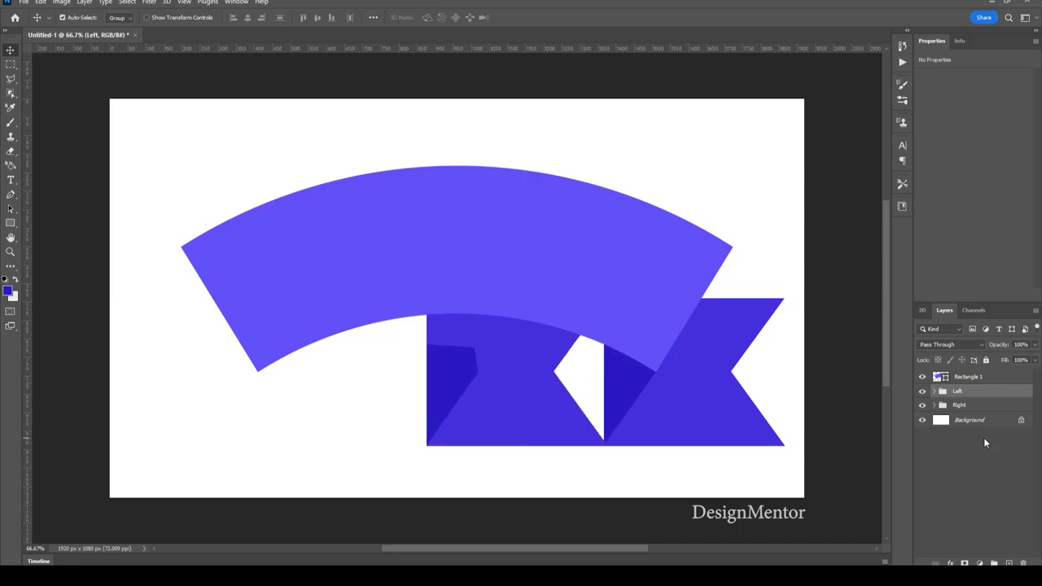
pyautogui.hotkey('shift', 'Left')
pyautogui.hotkey('shift', 'Left')
pyautogui.hotkey('shift', 'Left')
pyautogui.hotkey('shift', 'Left')
pyautogui.hotkey('shift', 'Left')
pyautogui.hotkey('shift', 'Left')
pyautogui.hotkey('shift', 'Left')
pyautogui.hotkey('shift', 'Left')
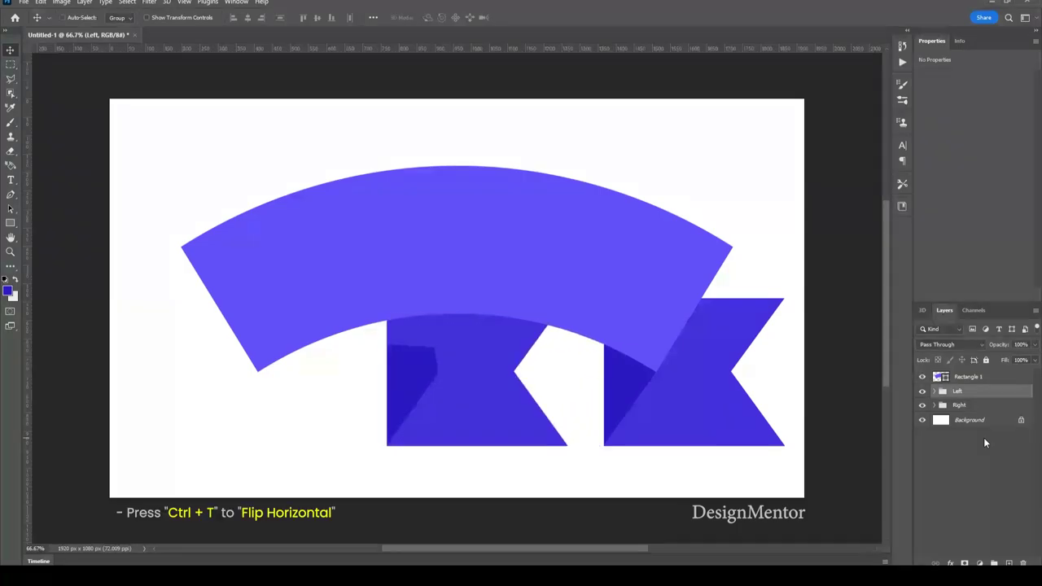
# - Flip the Left tail horizontally and shift it under the arch's left end
pyautogui.hotkey('ctrl', 't')
pyautogui.rightClick(477, 364)
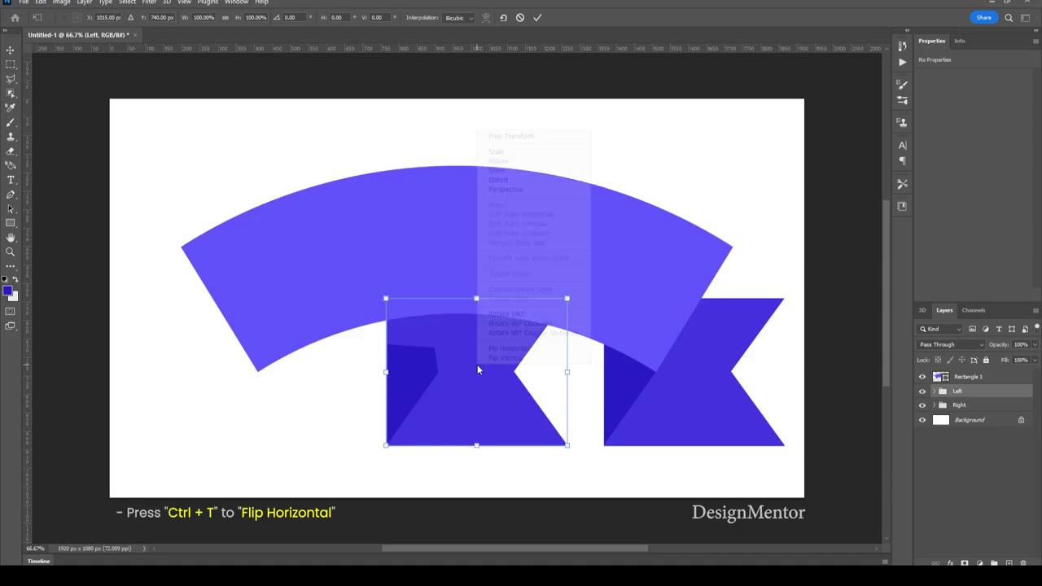
pyautogui.click(492, 344)
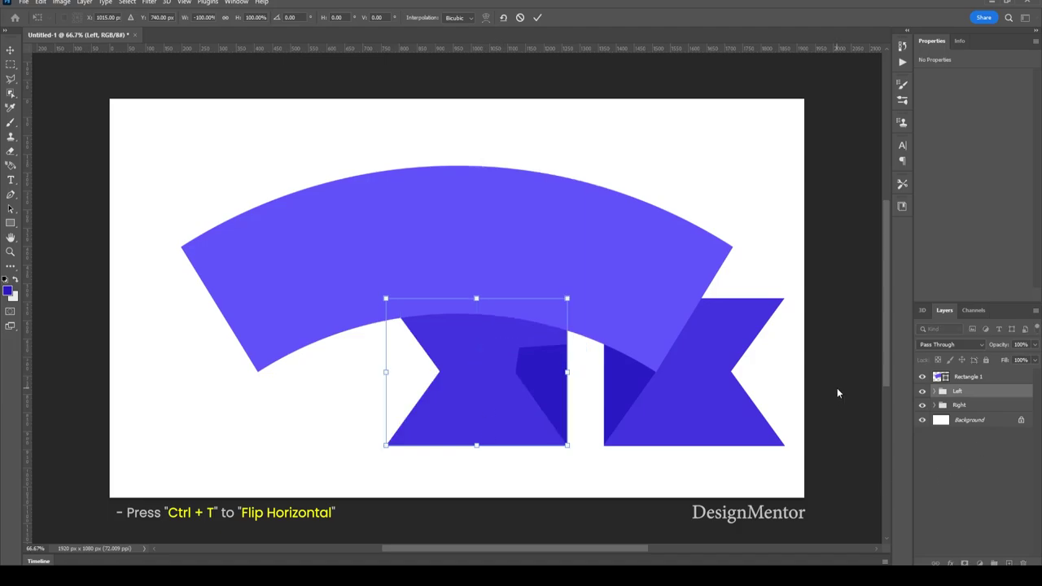
pyautogui.hotkey('shift', 'Left')
pyautogui.hotkey('shift', 'Left')
pyautogui.hotkey('shift', 'Left')
pyautogui.hotkey('shift', 'Left')
pyautogui.hotkey('shift', 'Left')
pyautogui.hotkey('shift', 'Left')
pyautogui.hotkey('shift', 'Left')
pyautogui.hotkey('shift', 'Left')
pyautogui.hotkey('shift', 'Left')
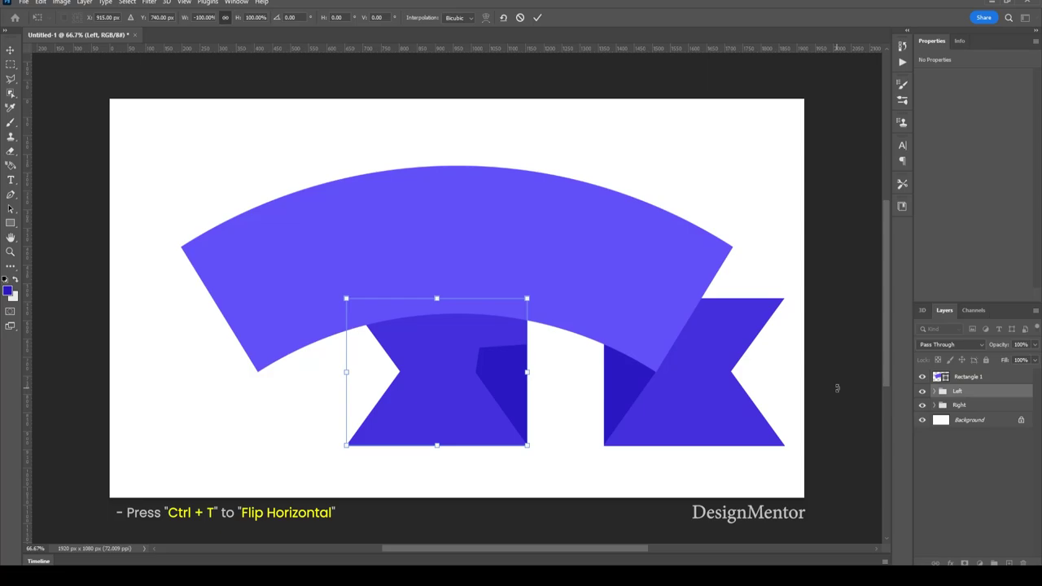
pyautogui.hotkey('shift', 'Left')
pyautogui.hotkey('shift', 'Left')
pyautogui.hotkey('shift', 'Left')
pyautogui.hotkey('shift', 'Left')
pyautogui.hotkey('shift', 'Left')
pyautogui.hotkey('shift', 'Left')
pyautogui.hotkey('shift', 'Left')
pyautogui.hotkey('shift', 'Left')
pyautogui.hotkey('shift', 'Left')
pyautogui.hotkey('shift', 'Left')
pyautogui.hotkey('shift', 'Left')
pyautogui.hotkey('shift', 'Left')
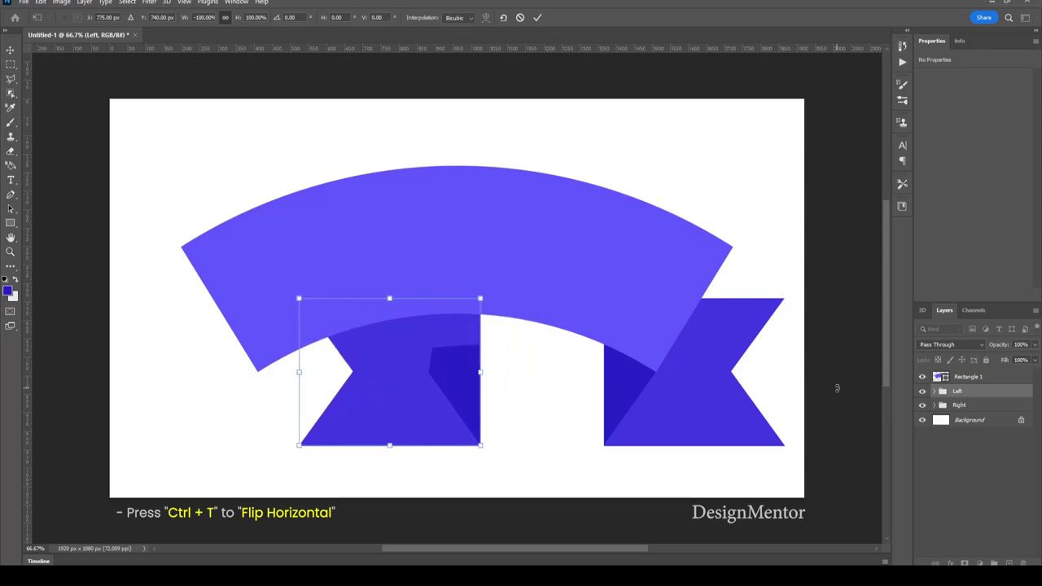
pyautogui.hotkey('shift', 'Left')
pyautogui.hotkey('shift', 'Left')
pyautogui.hotkey('shift', 'Left')
pyautogui.hotkey('shift', 'Left')
pyautogui.hotkey('shift', 'Left')
pyautogui.hotkey('shift', 'Left')
pyautogui.hotkey('shift', 'Left')
pyautogui.hotkey('shift', 'Left')
pyautogui.hotkey('shift', 'Left')
pyautogui.hotkey('shift', 'Left')
pyautogui.hotkey('shift', 'Left')
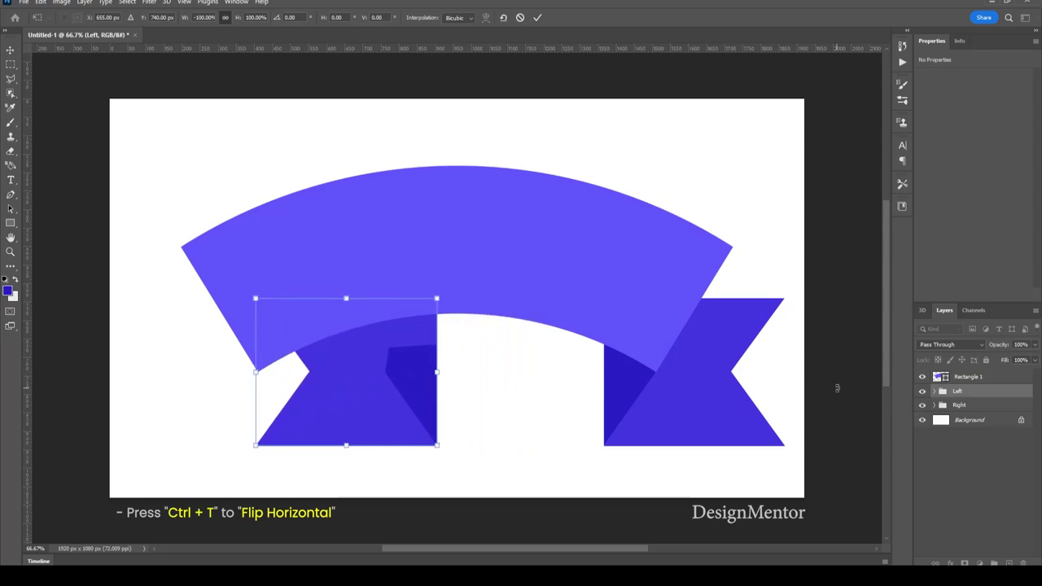
pyautogui.hotkey('shift', 'Left')
pyautogui.hotkey('shift', 'Left')
pyautogui.hotkey('shift', 'Left')
pyautogui.hotkey('shift', 'Left')
pyautogui.hotkey('shift', 'Left')
pyautogui.hotkey('shift', 'Left')
pyautogui.hotkey('shift', 'Left')
pyautogui.hotkey('shift', 'Left')
pyautogui.hotkey('shift', 'Left')
pyautogui.hotkey('shift', 'Left')
pyautogui.hotkey('shift', 'Left')
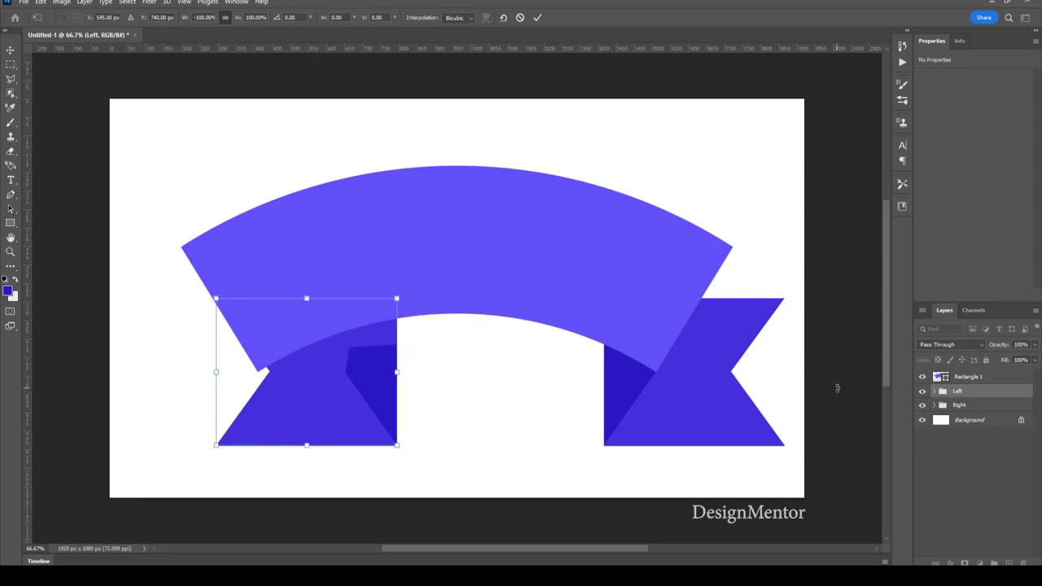
pyautogui.hotkey('shift', 'Left')
pyautogui.hotkey('shift', 'Left')
pyautogui.hotkey('shift', 'Left')
pyautogui.hotkey('shift', 'Left')
pyautogui.hotkey('shift', 'Left')
pyautogui.hotkey('shift', 'Left')
pyautogui.hotkey('shift', 'Left')
pyautogui.hotkey('shift', 'Left')
pyautogui.hotkey('shift', 'Left')
pyautogui.hotkey('shift', 'Left')
pyautogui.hotkey('shift', 'Left')
pyautogui.hotkey('shift', 'Left')
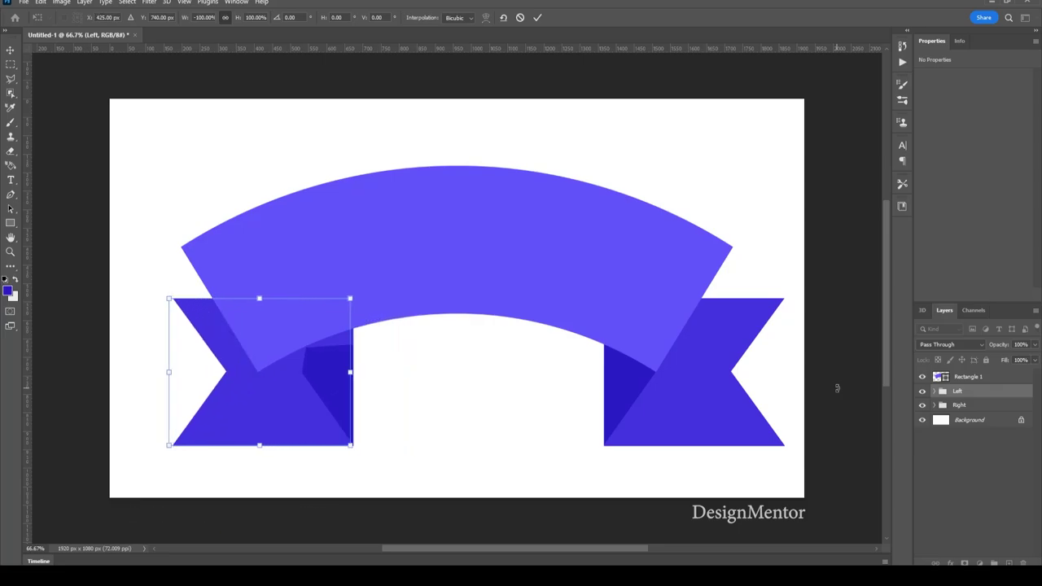
pyautogui.hotkey('shift', 'Left')
pyautogui.hotkey('shift', 'Left')
pyautogui.hotkey('shift', 'Left')
pyautogui.hotkey('shift', 'Left')
pyautogui.hotkey('shift', 'Left')
pyautogui.hotkey('shift', 'Left')
pyautogui.hotkey('shift', 'Left')
pyautogui.hotkey('shift', 'Left')
pyautogui.hotkey('shift', 'Left')
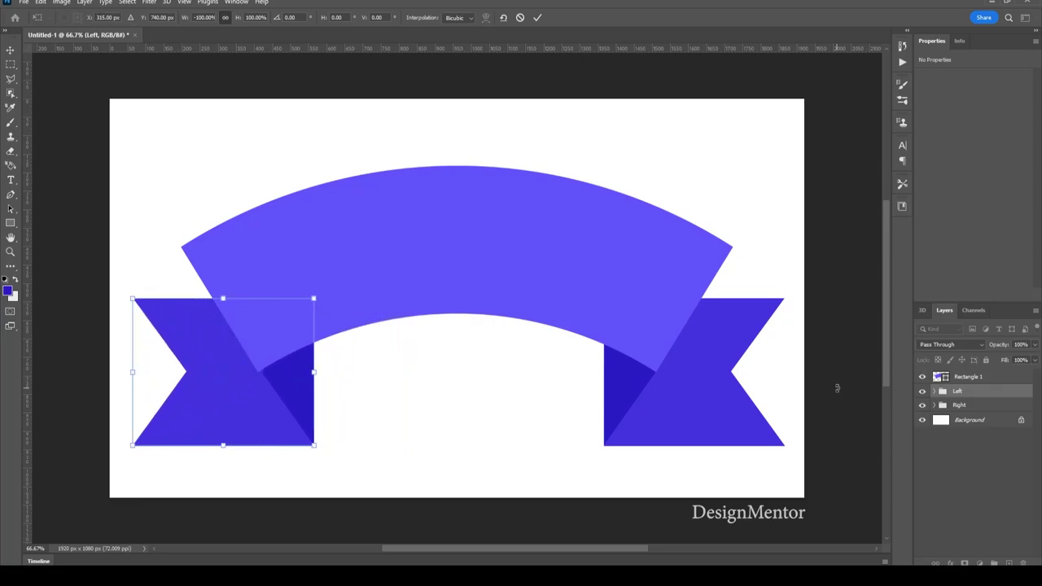
pyautogui.hotkey('shift', 'Left')
pyautogui.hotkey('shift', 'Left')
pyautogui.hotkey('shift', 'Left')
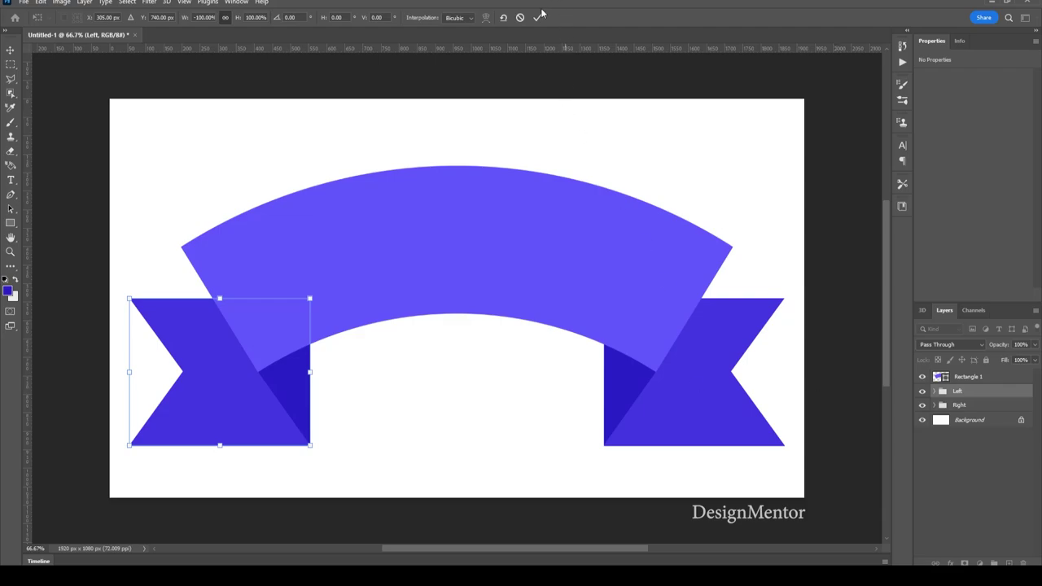
pyautogui.click(538, 18)
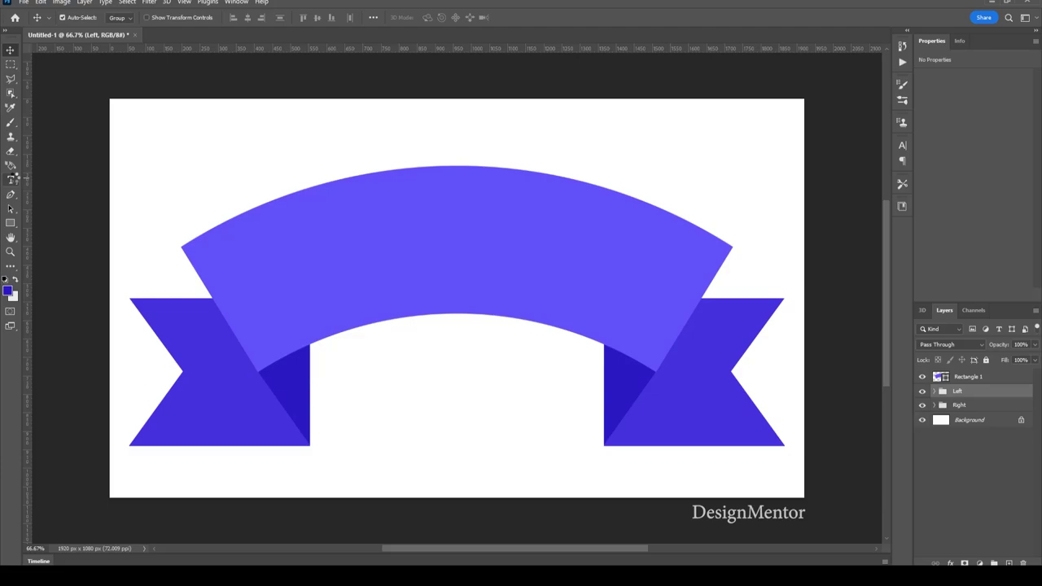
# - Add 'The Beverly Hills' text above the ribbon layer and drag it onto the band's centre
pyautogui.click(11, 179)
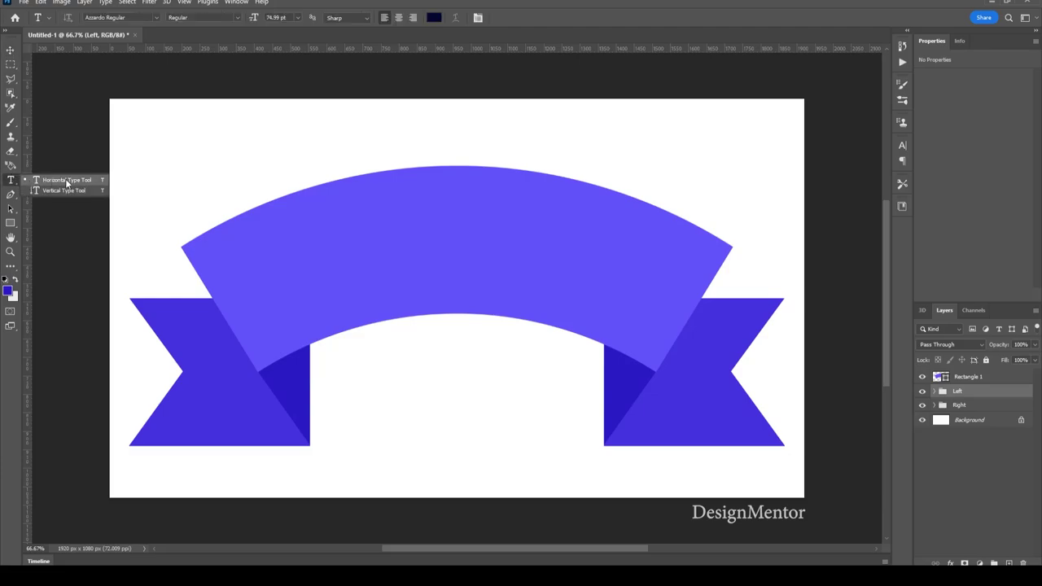
pyautogui.click(65, 180)
pyautogui.click(942, 376)
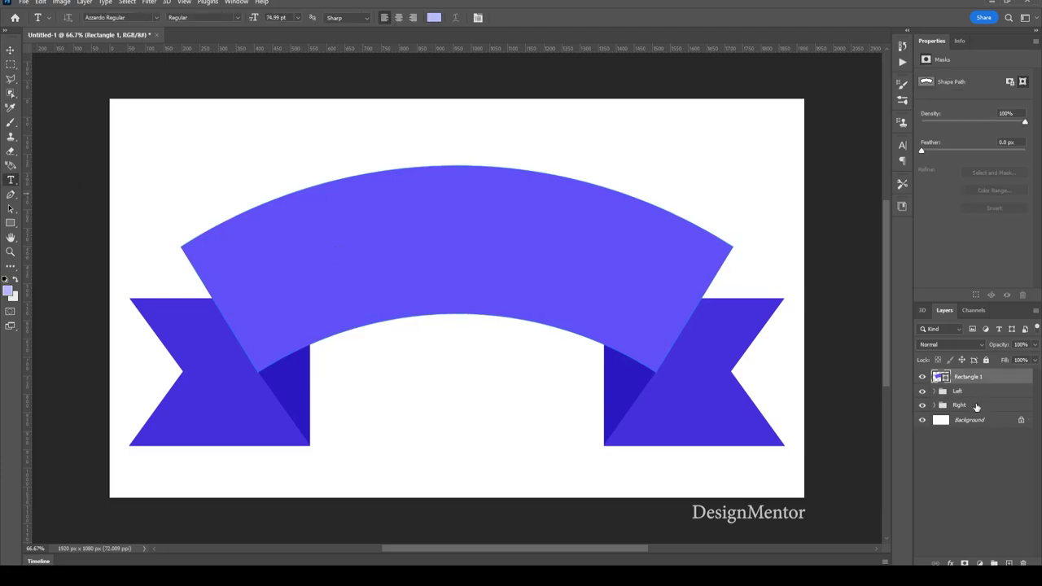
pyautogui.click(976, 392)
pyautogui.click(982, 378)
pyautogui.click(241, 147)
pyautogui.write('Th')
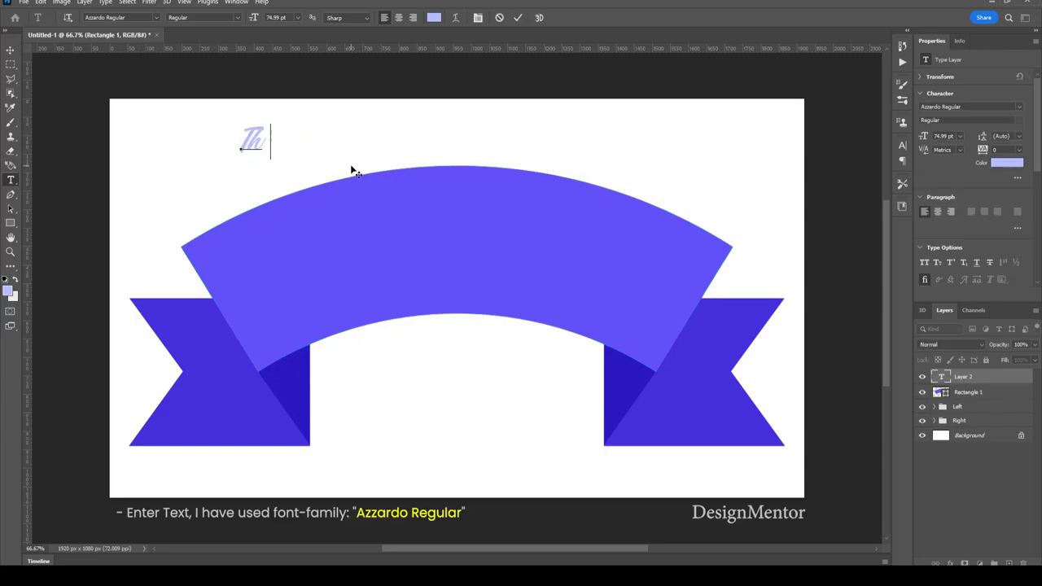
pyautogui.write('e Bever')
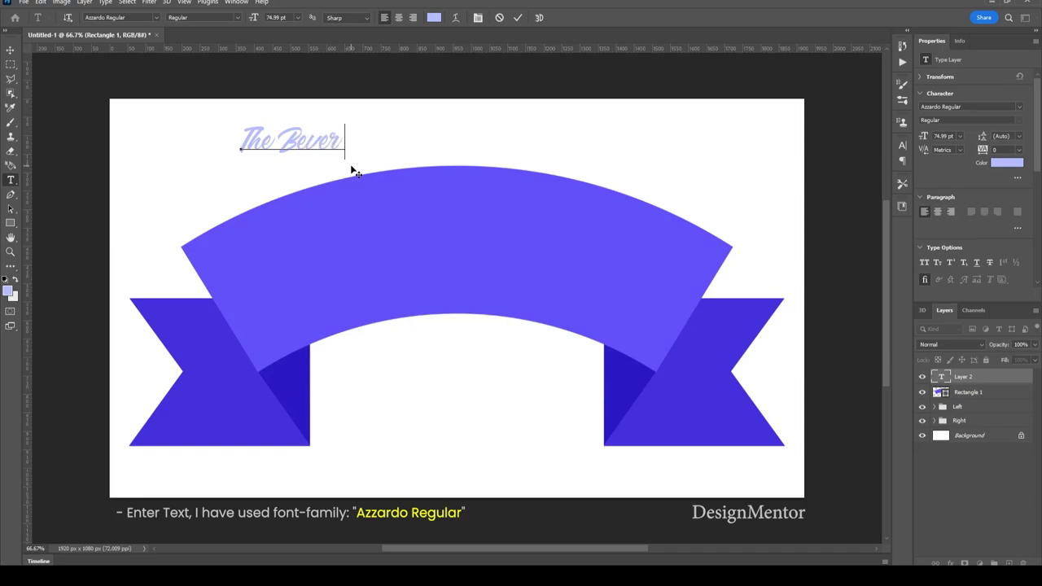
pyautogui.write('ly Hills')
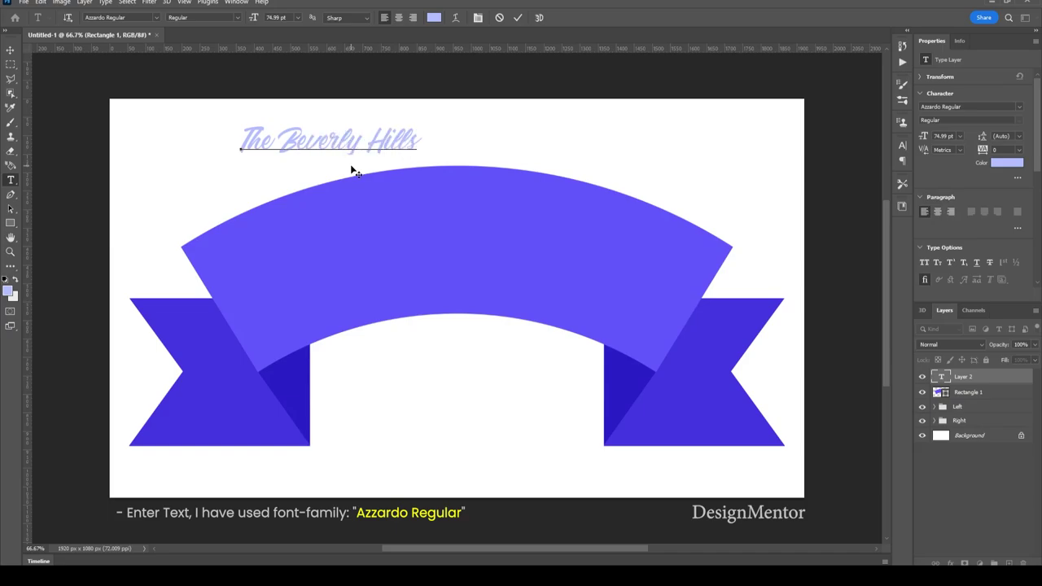
pyautogui.click(521, 18)
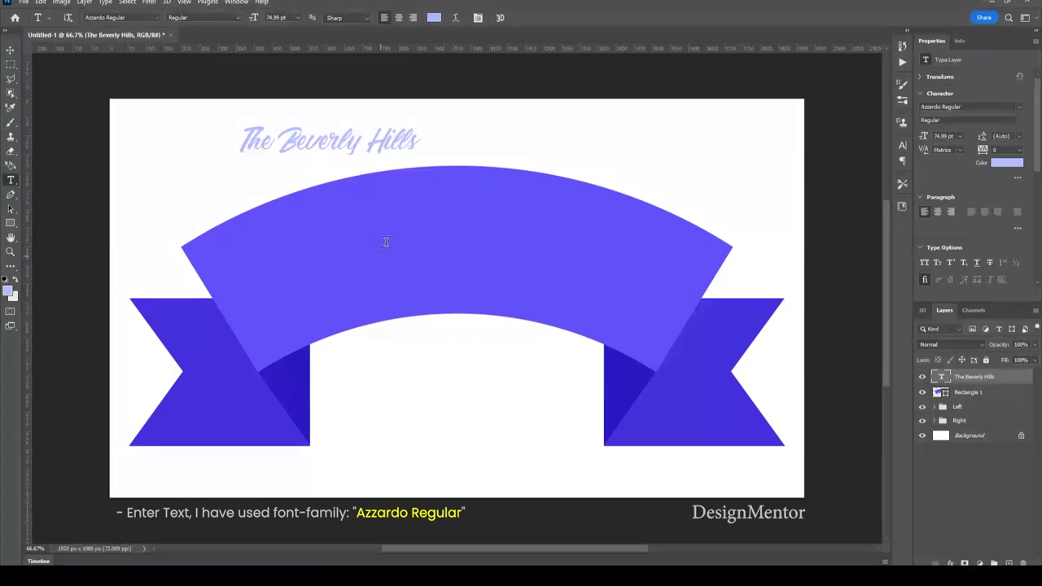
pyautogui.press('v')
pyautogui.moveTo(340, 154)
pyautogui.mouseDown()
pyautogui.moveTo(465, 227)
pyautogui.moveTo(458, 259)
pyautogui.mouseUp()
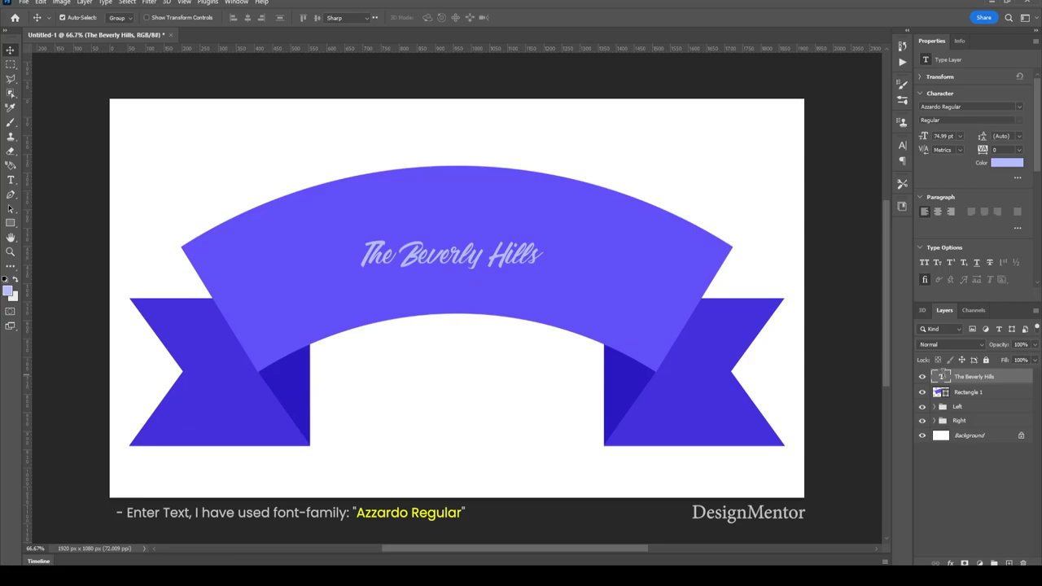
# - Select all of 'The Beverly Hills' text and enlarge it to 134 pt, then commit
pyautogui.doubleClick(941, 377)
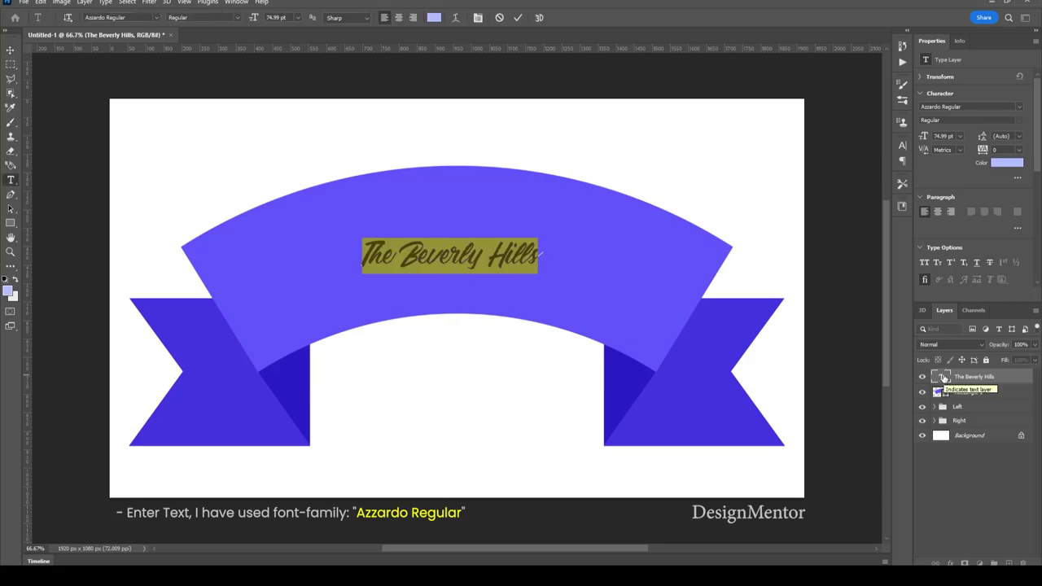
pyautogui.hotkey('ctrl', 'h')
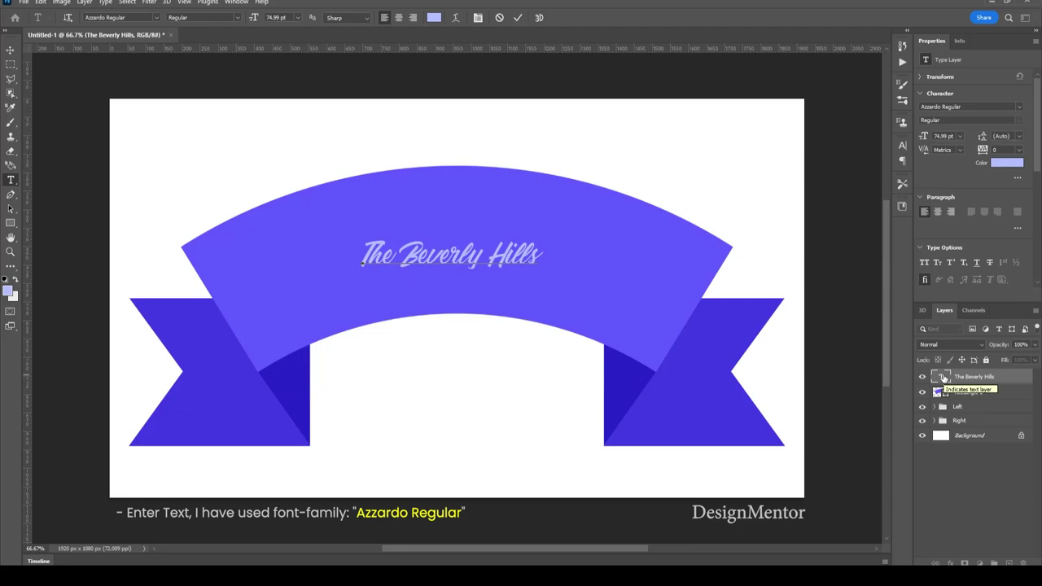
pyautogui.hotkey('ctrl', 'h')
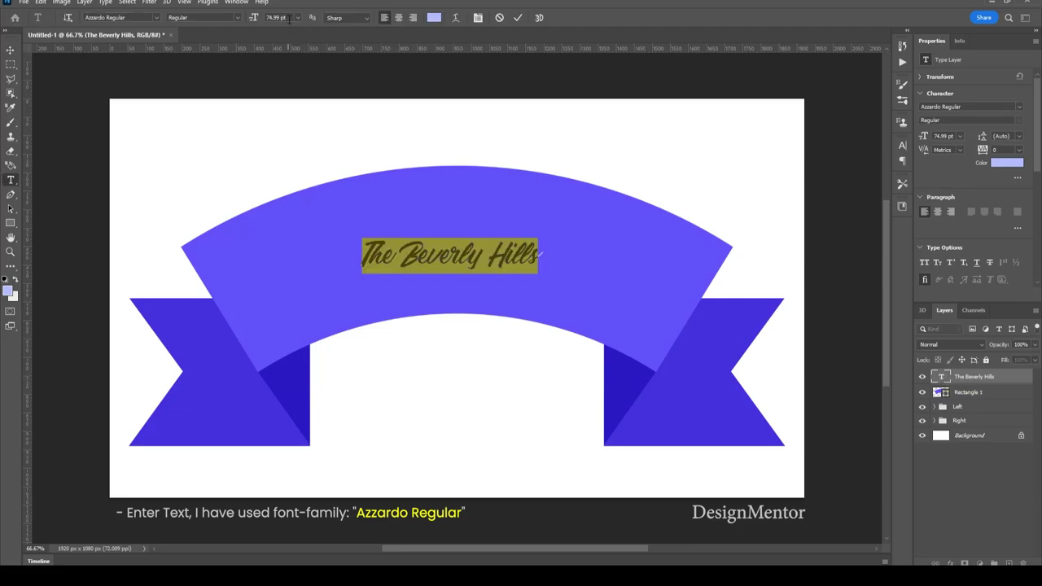
pyautogui.click(289, 18)
pyautogui.write('104')
pyautogui.press('Return')
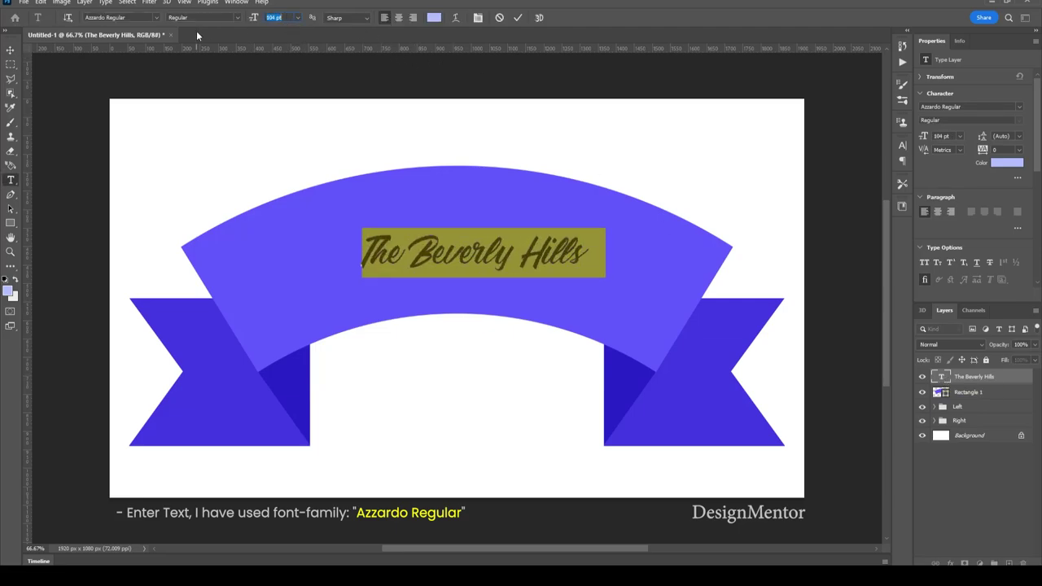
pyautogui.hotkey('shift', 'Up')
pyautogui.hotkey('shift', 'Up')
pyautogui.hotkey('shift', 'Up')
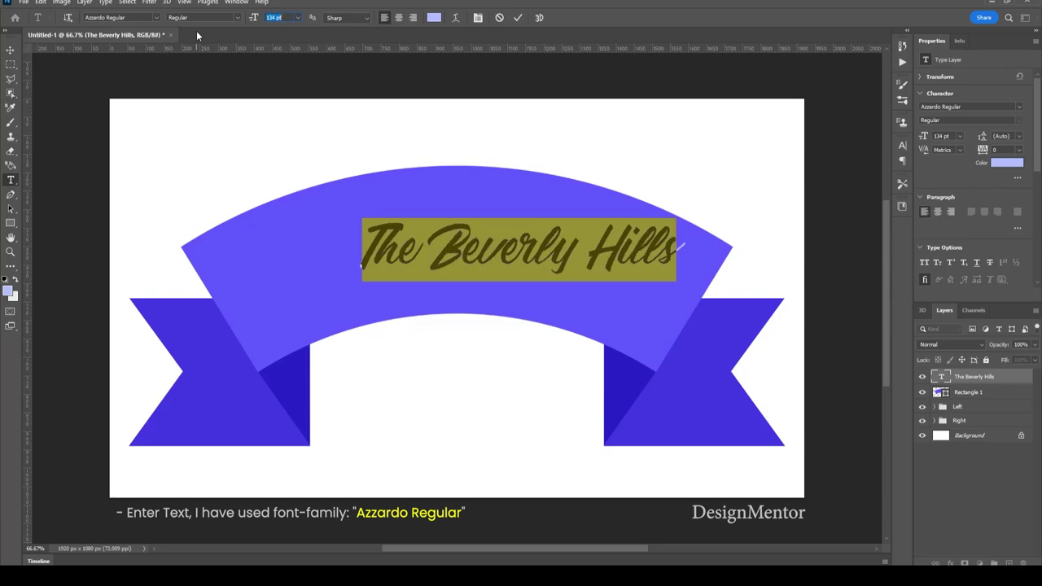
pyautogui.click(518, 17)
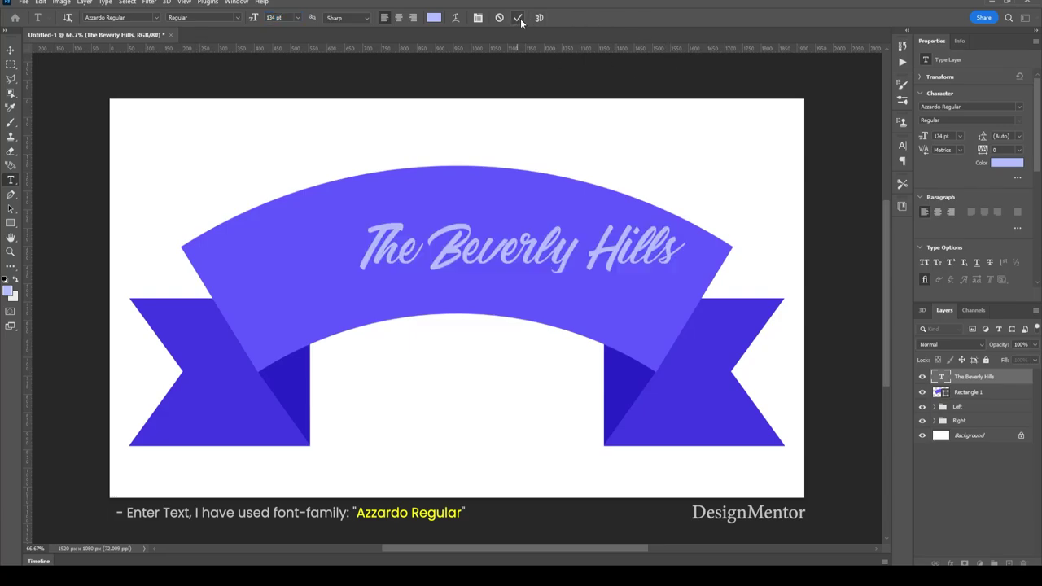
# - Centre the text on the ribbon, warp it into a 24.2% Arc bend, and nudge it down
pyautogui.press('v')
pyautogui.moveTo(485, 256); pyautogui.dragTo(423, 259)
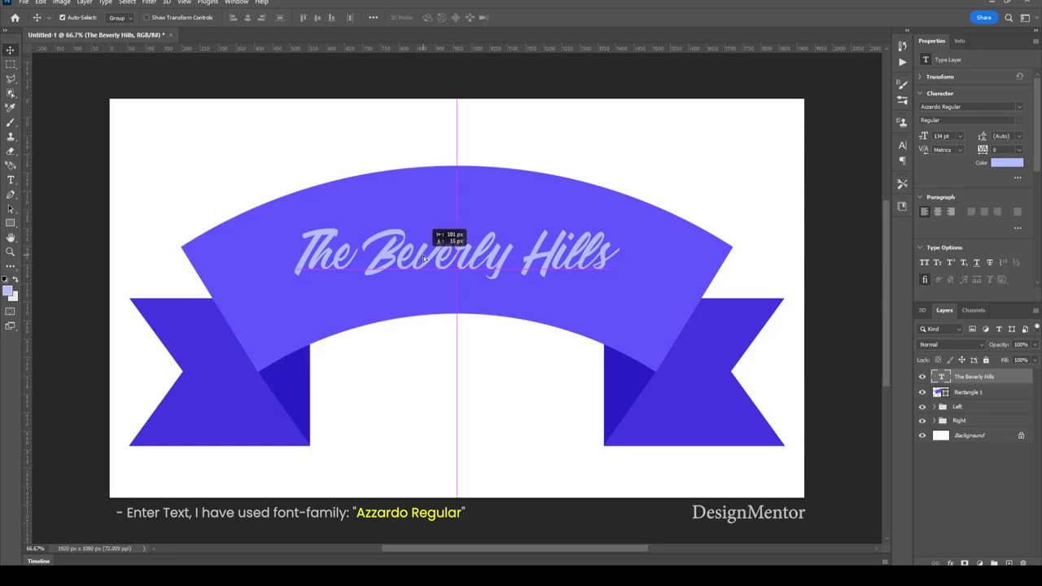
pyautogui.hotkey('ctrl', 't')
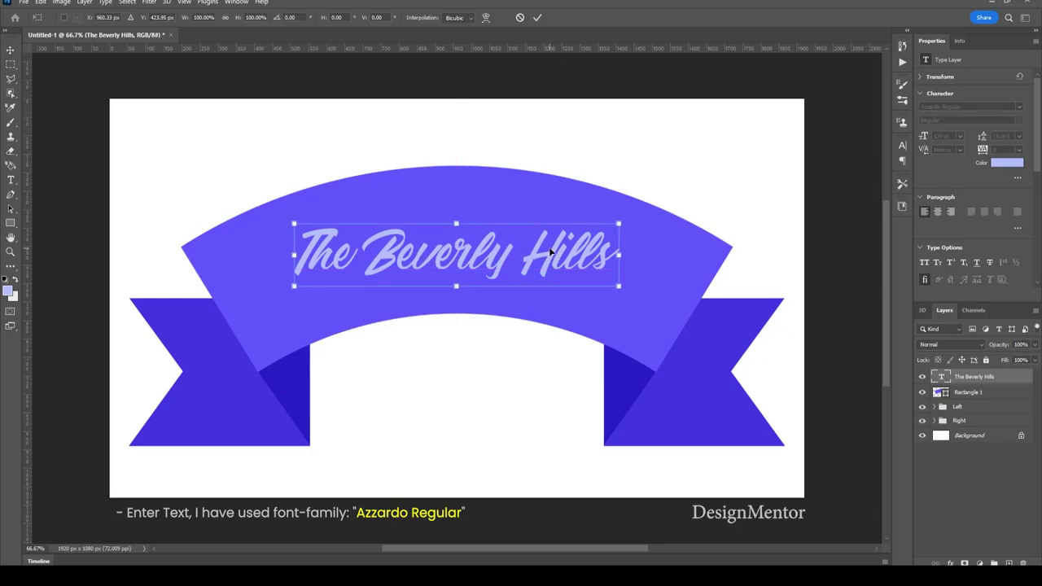
pyautogui.click(485, 18)
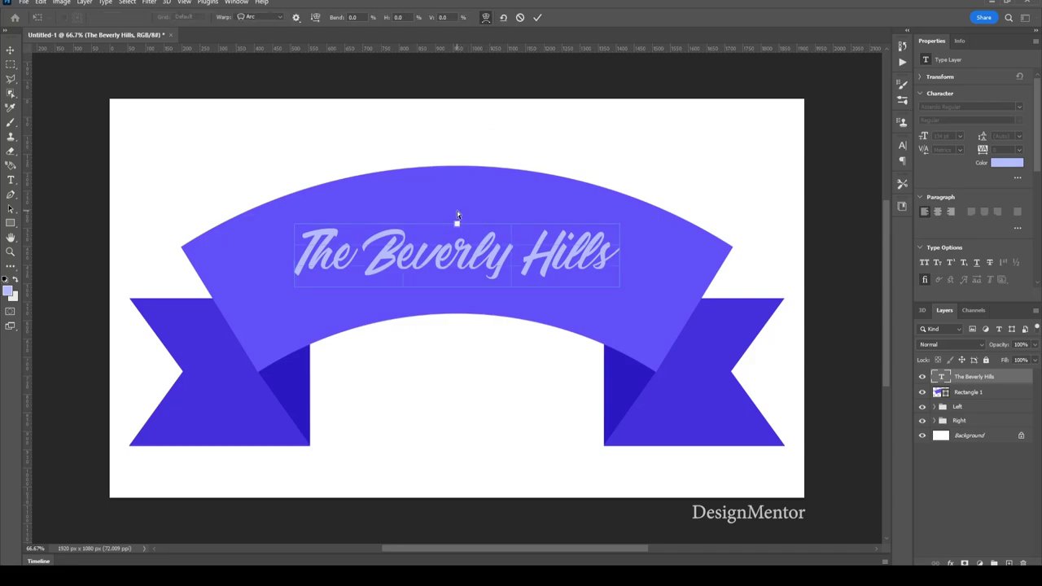
pyautogui.moveTo(457, 222); pyautogui.dragTo(458, 192)
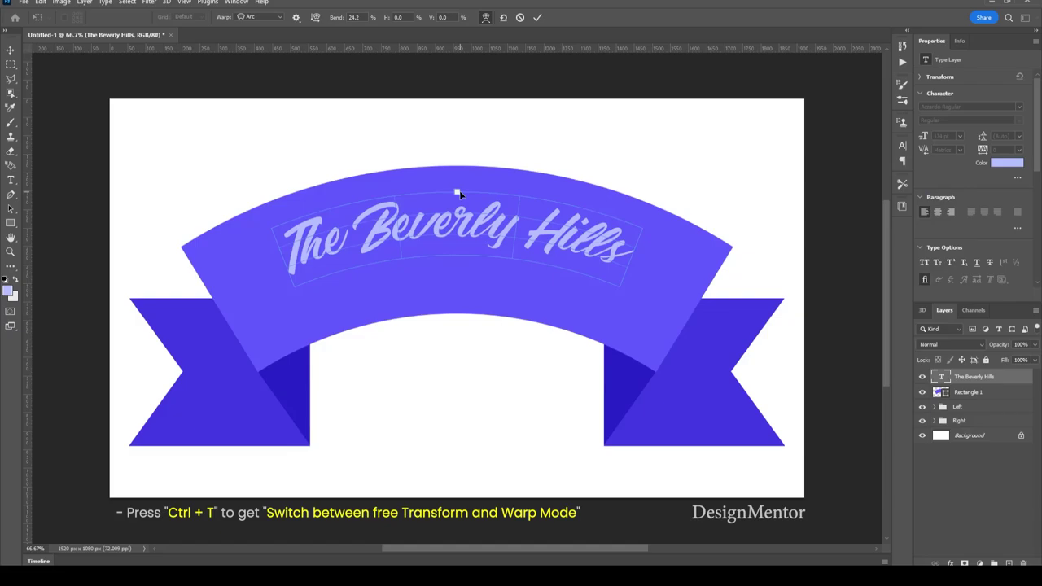
pyautogui.click(538, 17)
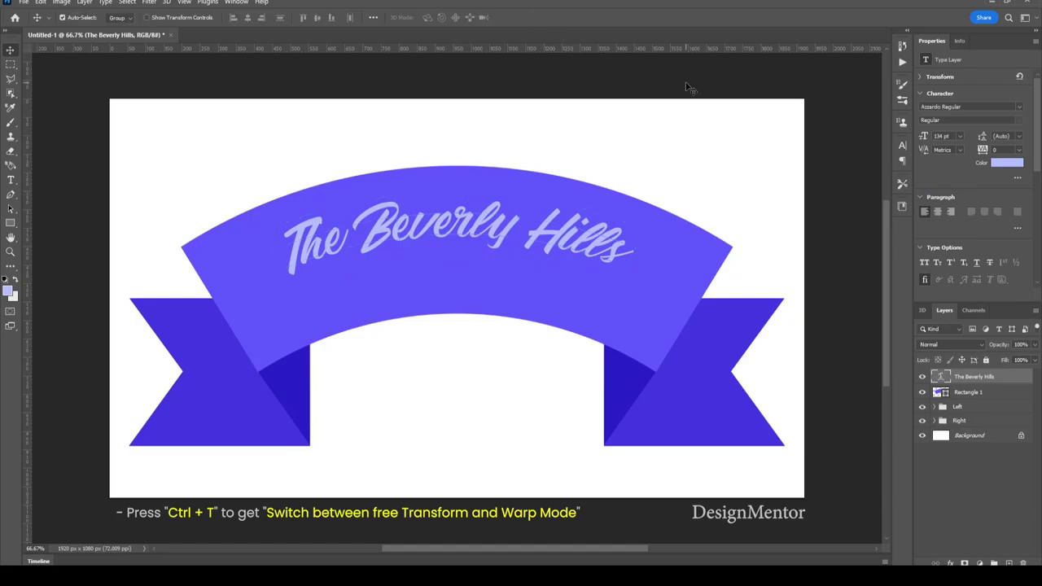
pyautogui.hotkey('shift', 'Down')
pyautogui.hotkey('shift', 'Down')
pyautogui.hotkey('shift', 'Down')
pyautogui.hotkey('shift', 'Down')
pyautogui.hotkey('shift', 'Down')
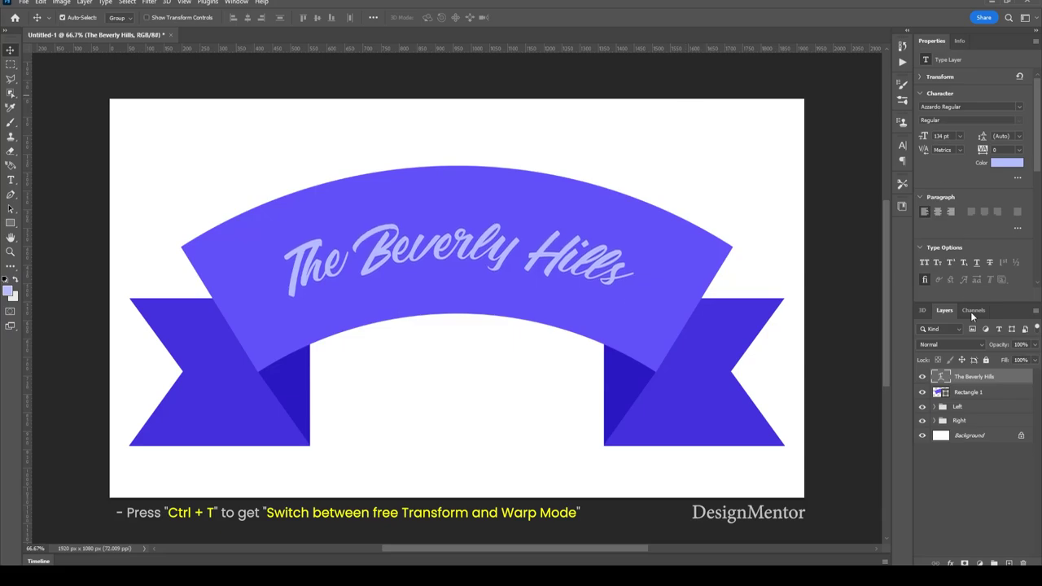
# - Give the text layer a pale lavender (#dfdeff) Color Overlay through Blending Options
pyautogui.rightClick(981, 378)
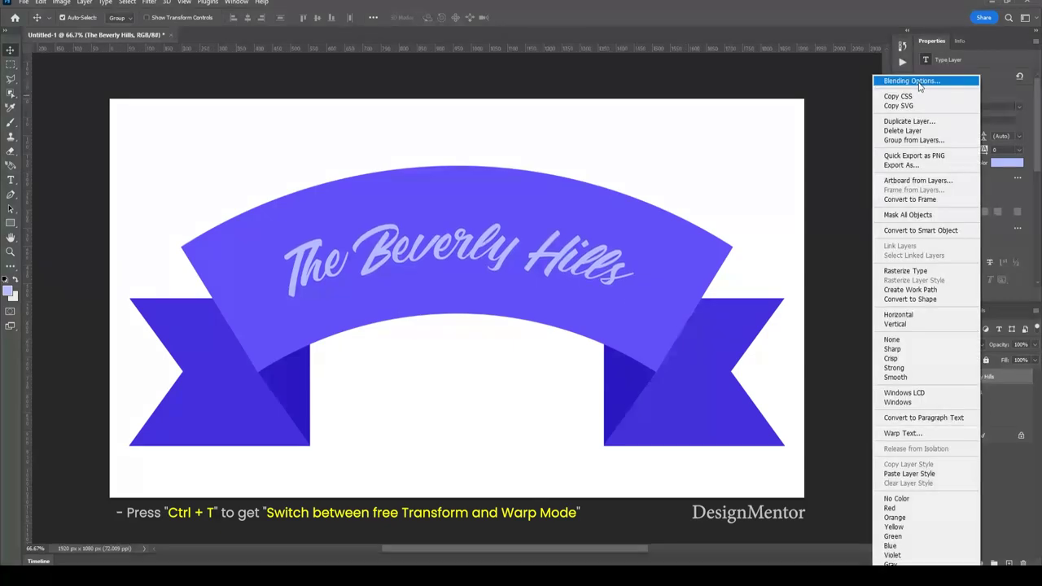
pyautogui.click(912, 81)
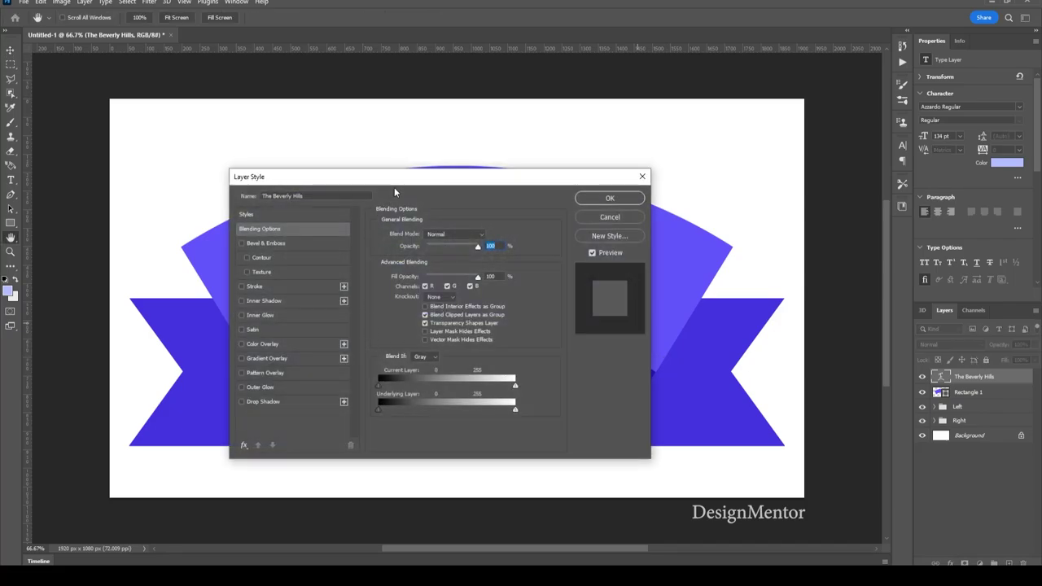
pyautogui.moveTo(394, 178); pyautogui.dragTo(733, 171)
pyautogui.click(630, 336)
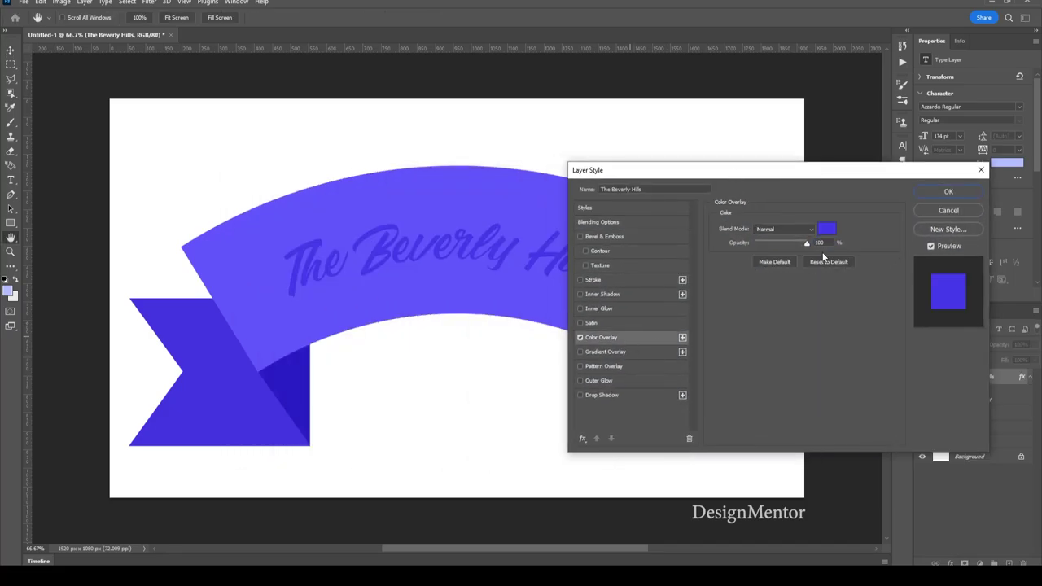
pyautogui.click(826, 229)
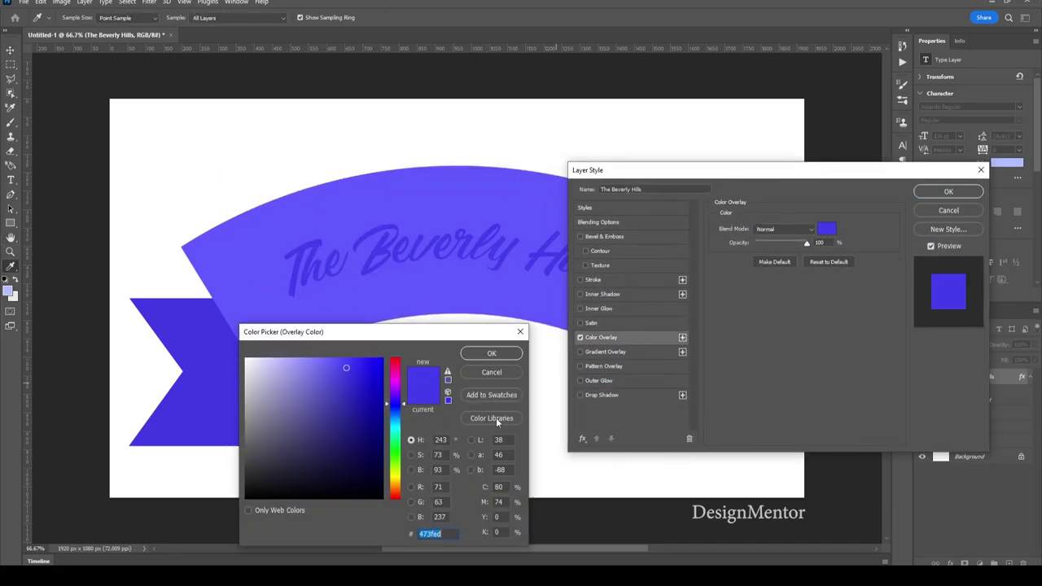
pyautogui.click(350, 199)
pyautogui.moveTo(333, 358)
pyautogui.mouseDown()
pyautogui.moveTo(282, 348)
pyautogui.moveTo(262, 358)
pyautogui.mouseUp()
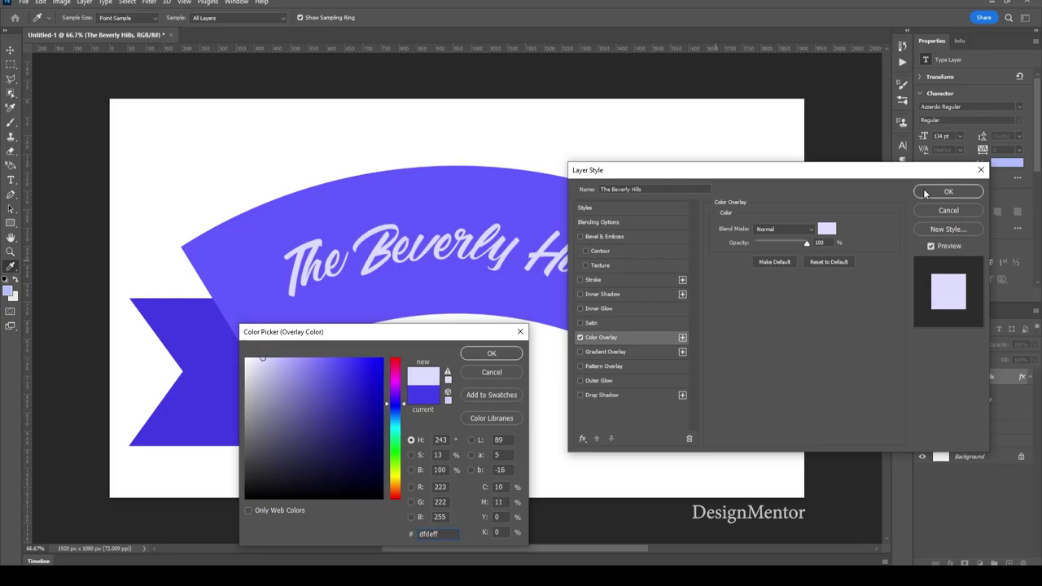
pyautogui.click(504, 355)
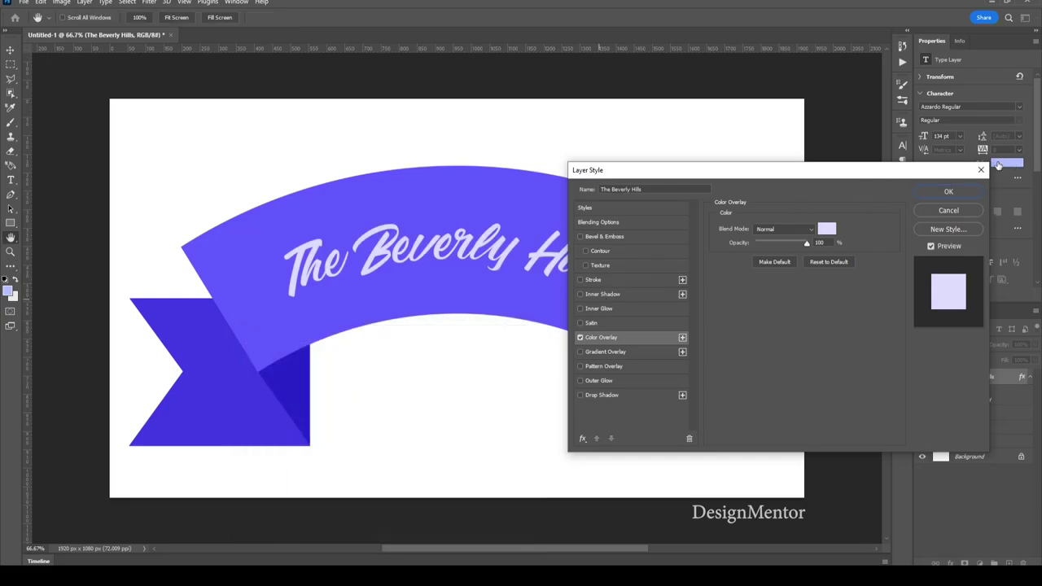
pyautogui.click(945, 191)
# - Duplicate 'The Beverly Hills' text layer and place the copy below the original
pyautogui.click(1028, 378)
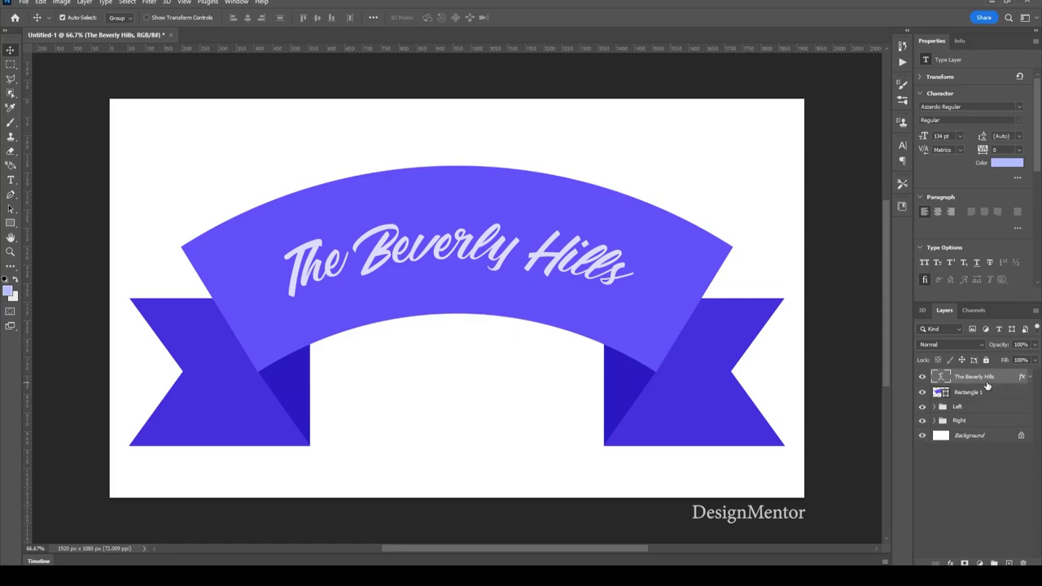
pyautogui.rightClick(987, 382)
pyautogui.click(915, 121)
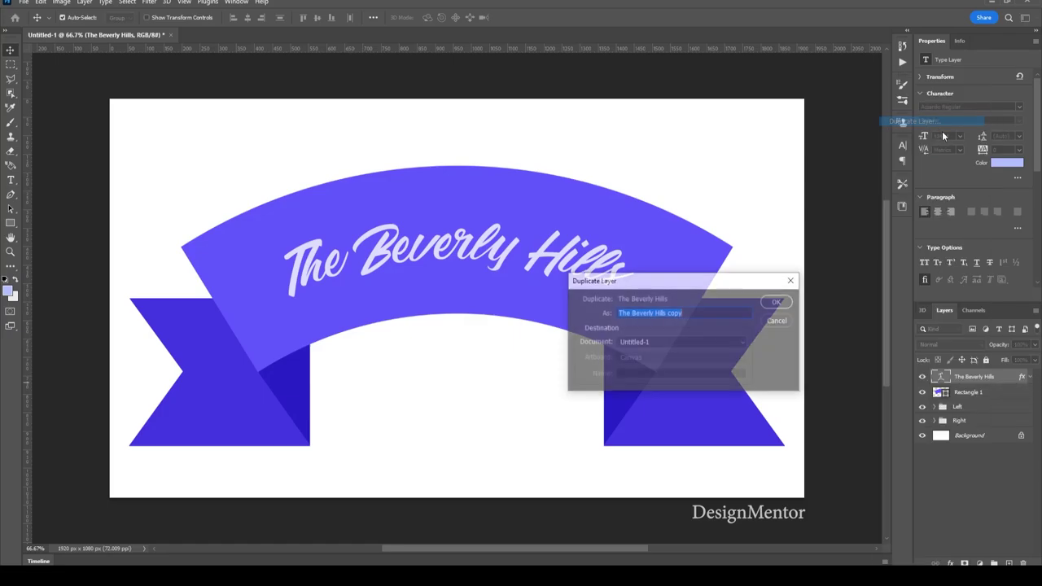
pyautogui.click(778, 302)
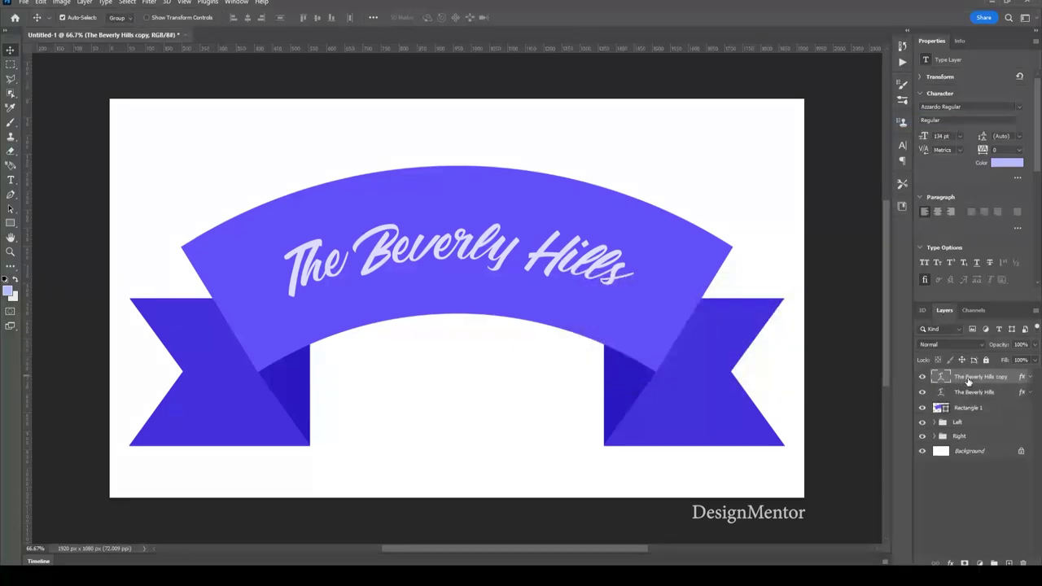
pyautogui.moveTo(977, 377); pyautogui.dragTo(985, 395)
# - Change the copy's Color Overlay to dark blue #352dd8 and offset it downward as a shadow
pyautogui.rightClick(985, 396)
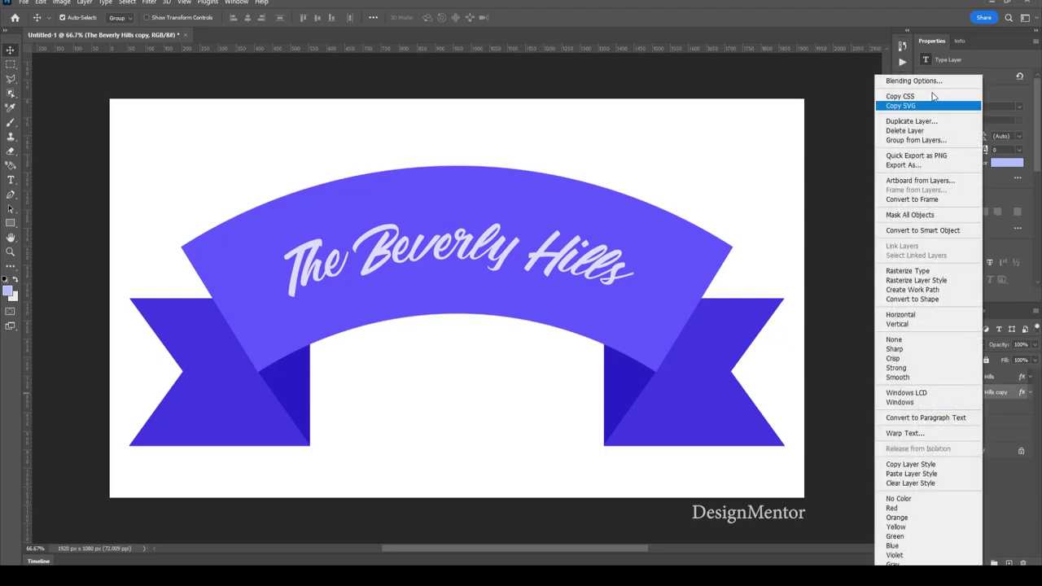
pyautogui.click(890, 81)
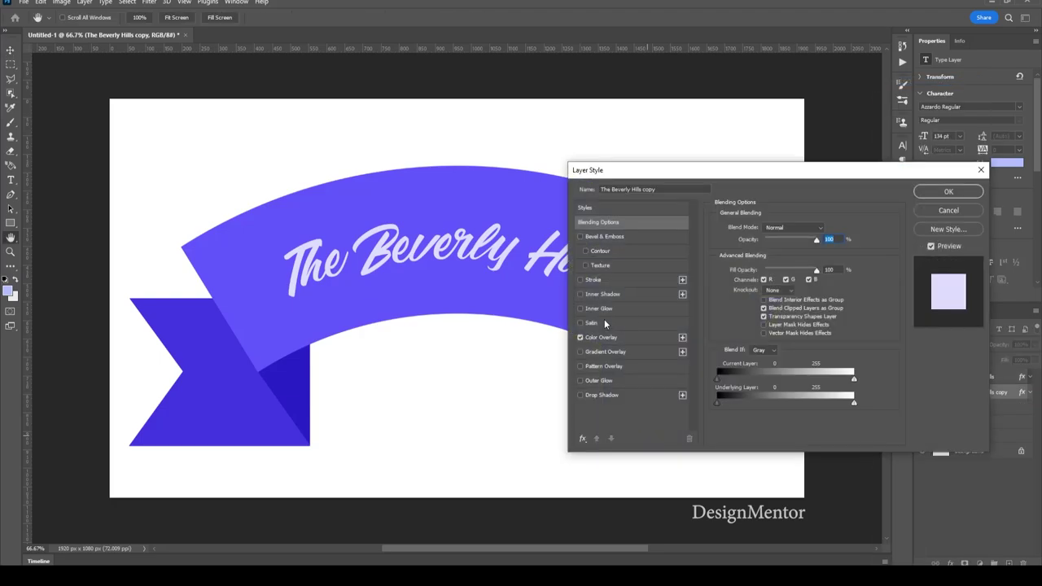
pyautogui.click(613, 339)
pyautogui.click(827, 229)
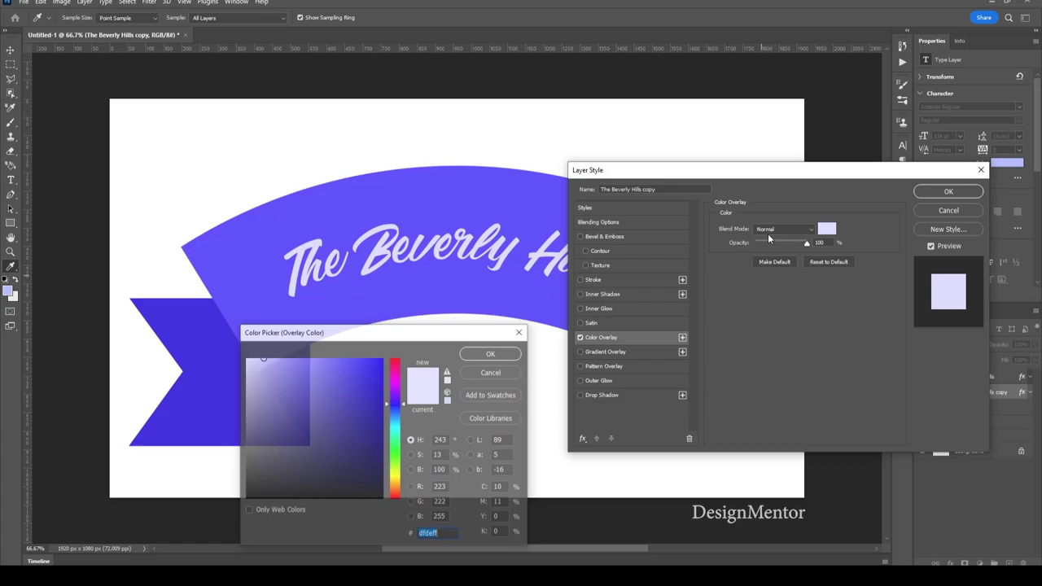
pyautogui.click(222, 328)
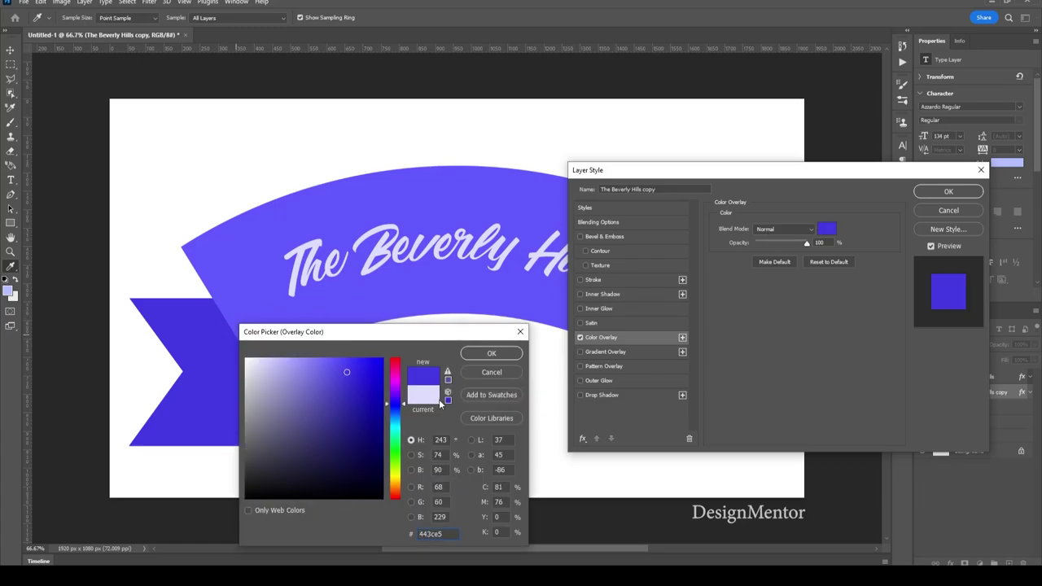
pyautogui.click(476, 357)
pyautogui.click(944, 194)
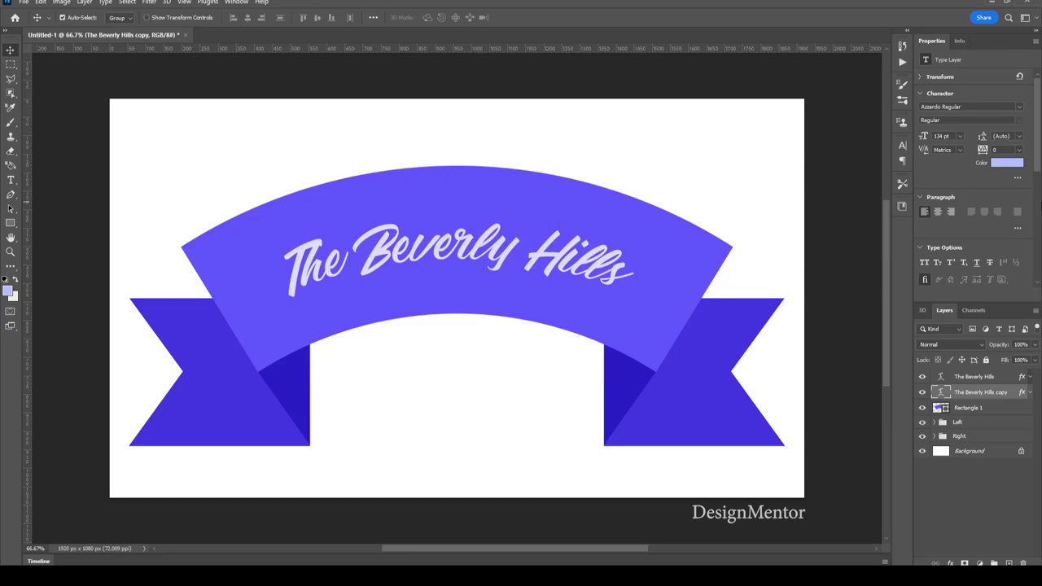
pyautogui.press('Down')
pyautogui.press('Down')
pyautogui.press('Down')
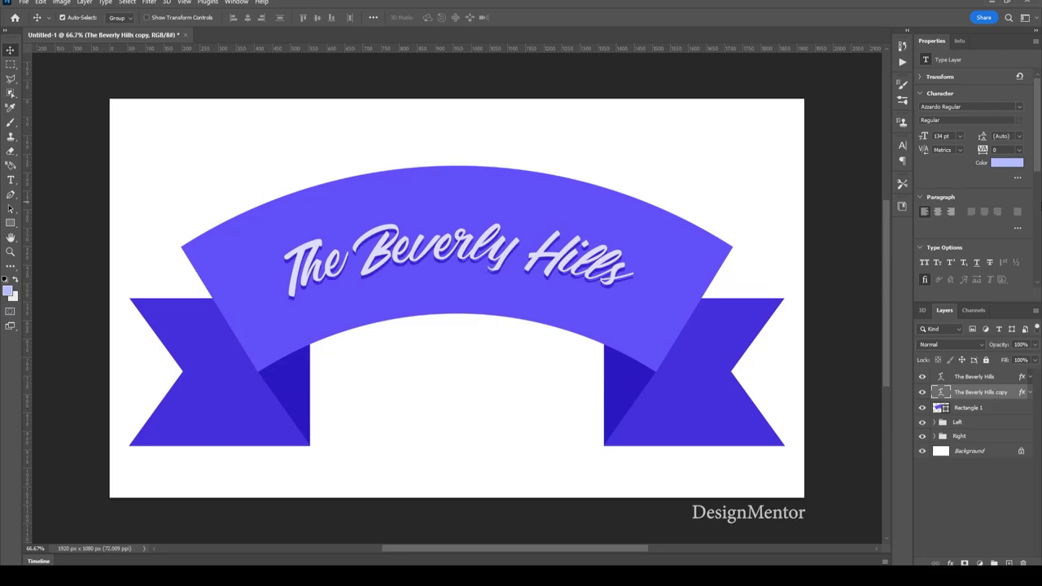